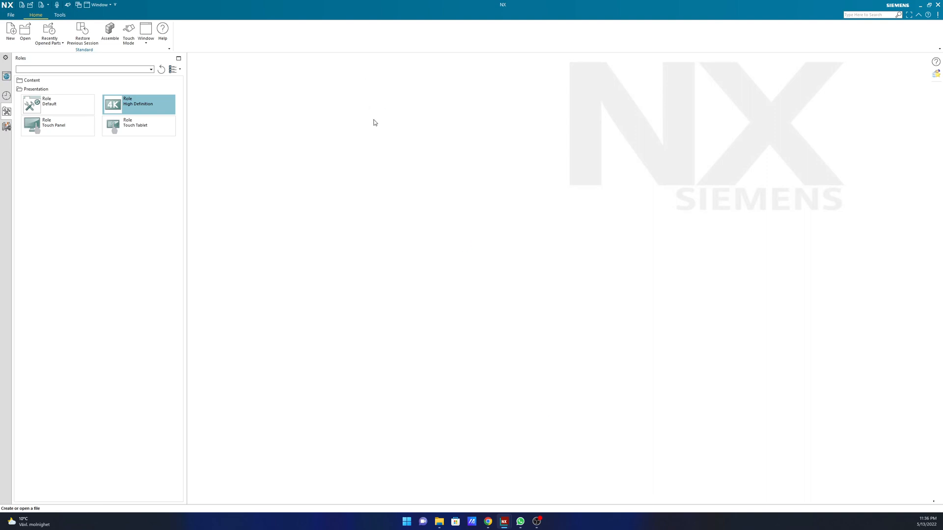
Open dodecahedron.prt from the scaffold folder on the Desktop, reopening the already loaded part.
key(ctrl+o)
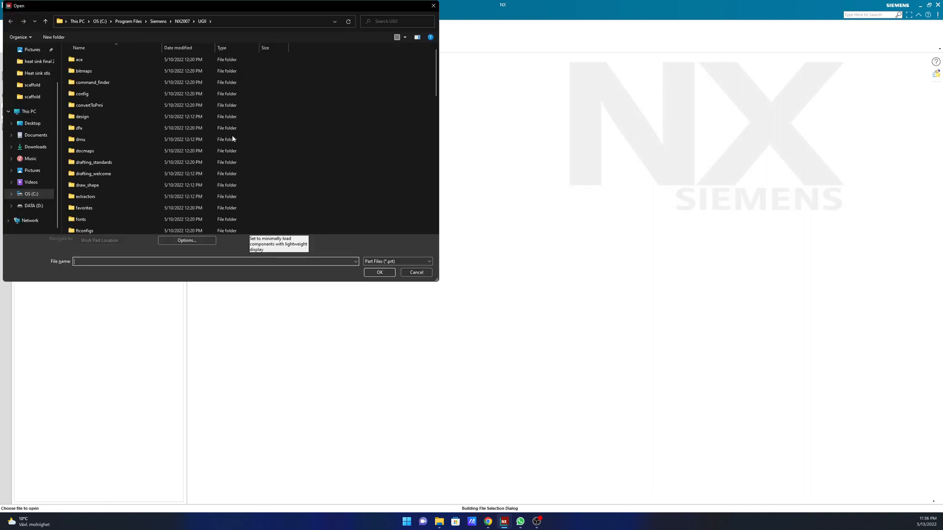
click(31, 64)
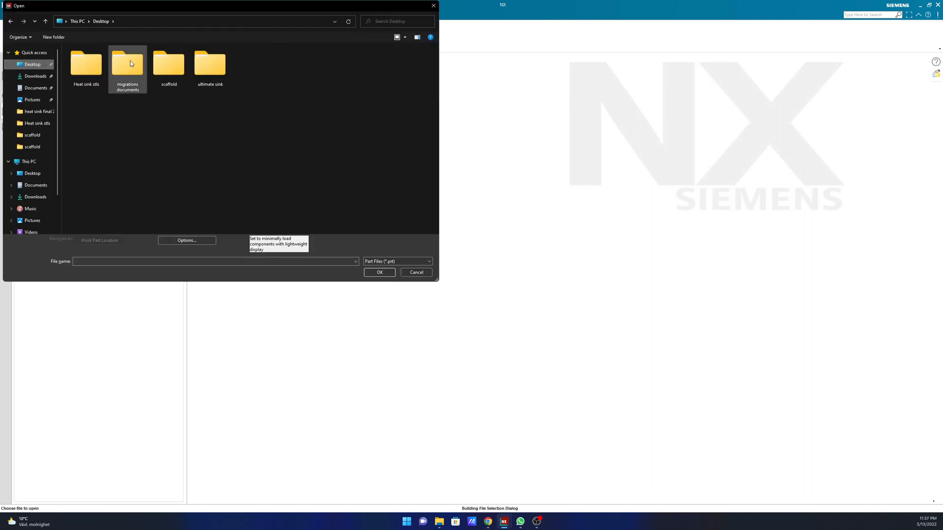
double_click(167, 63)
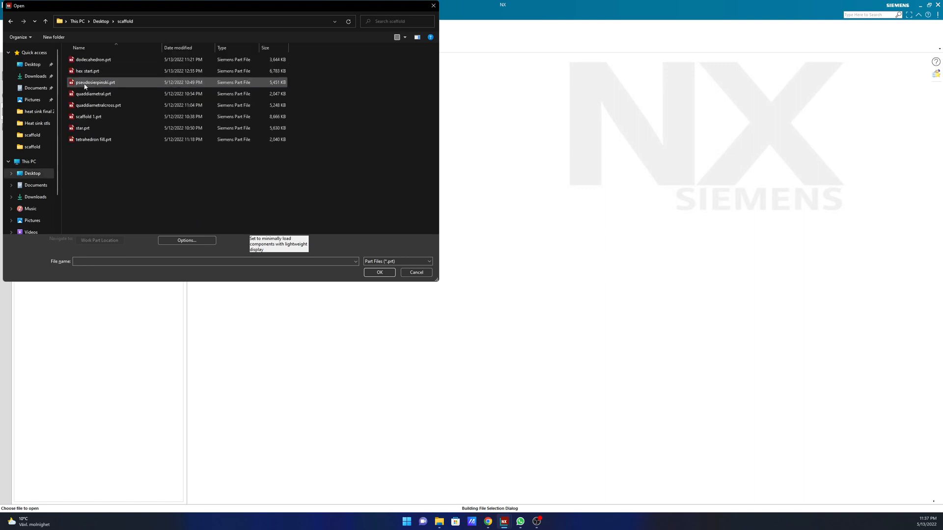
double_click(111, 62)
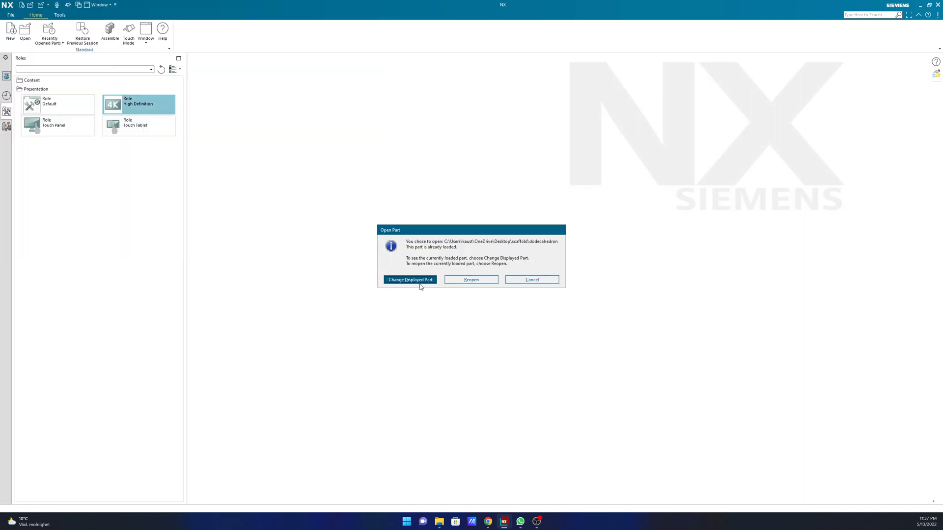
click(488, 281)
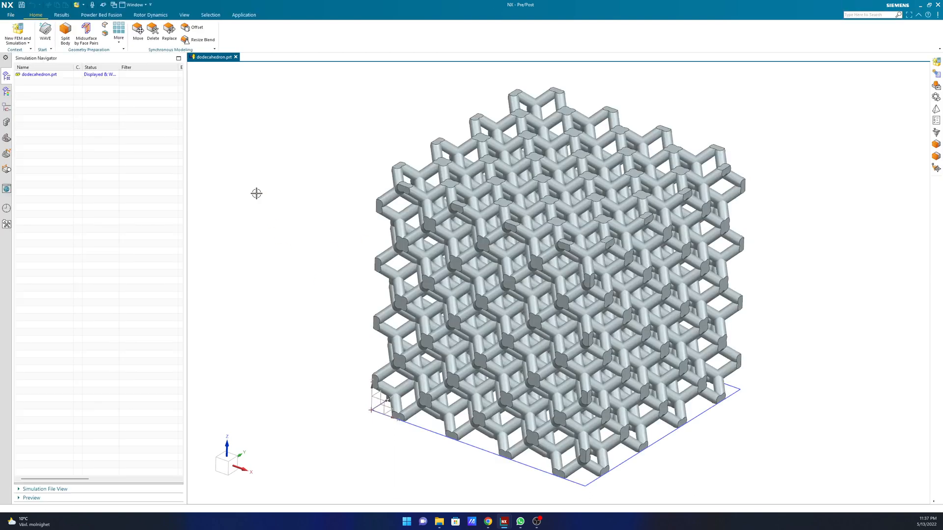
Start a new FEM and simulation for the dodecahedron part, using all bodies with High polygon body resolution.
right_click(45, 76)
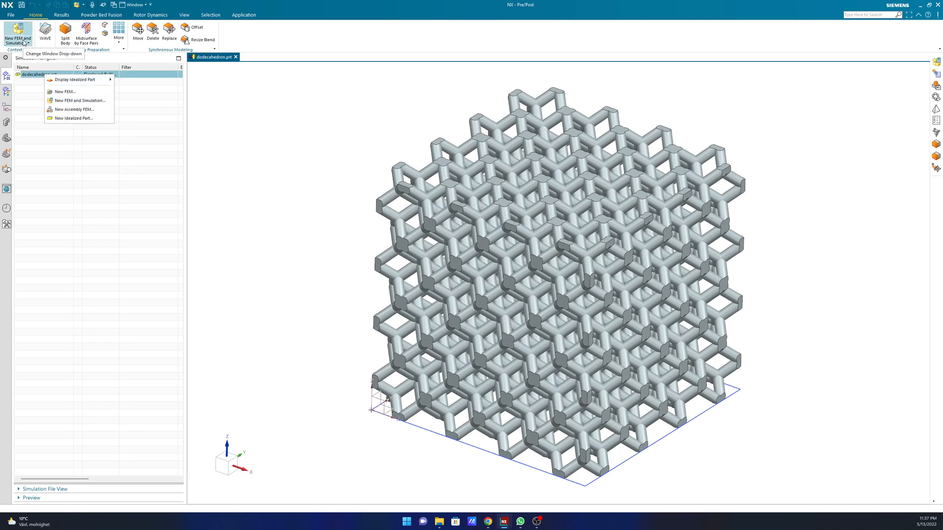
click(76, 100)
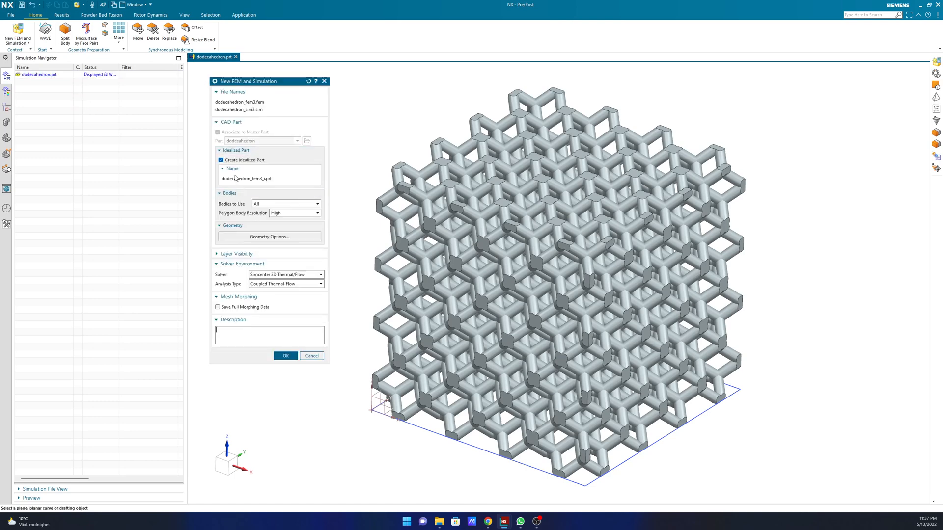
click(276, 204)
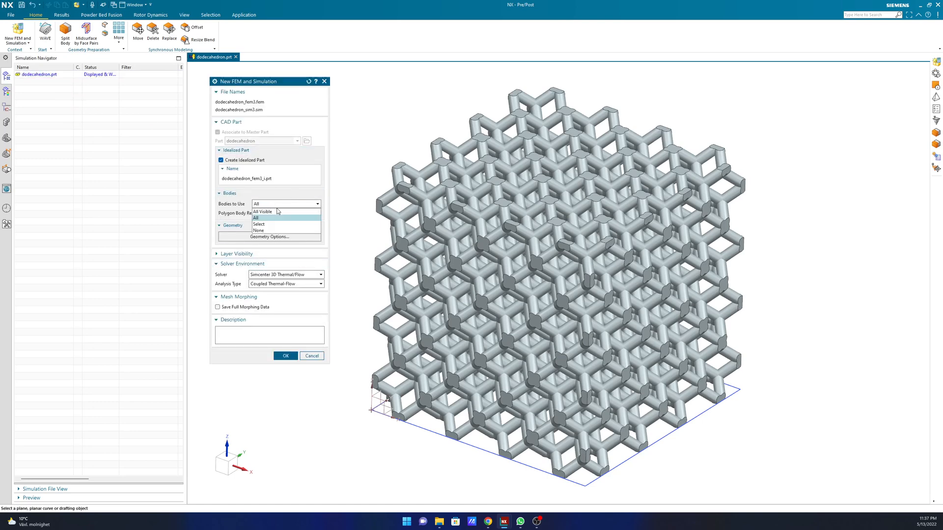
click(264, 218)
click(301, 214)
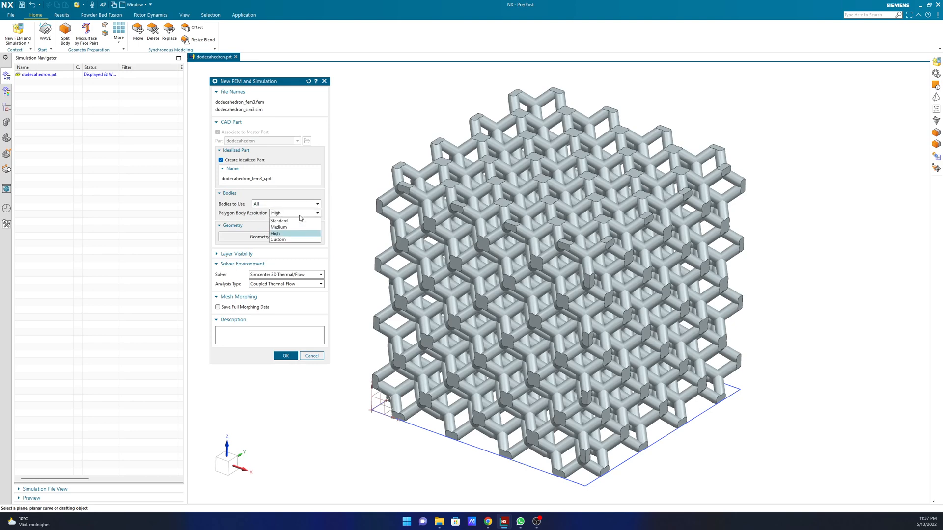
click(318, 186)
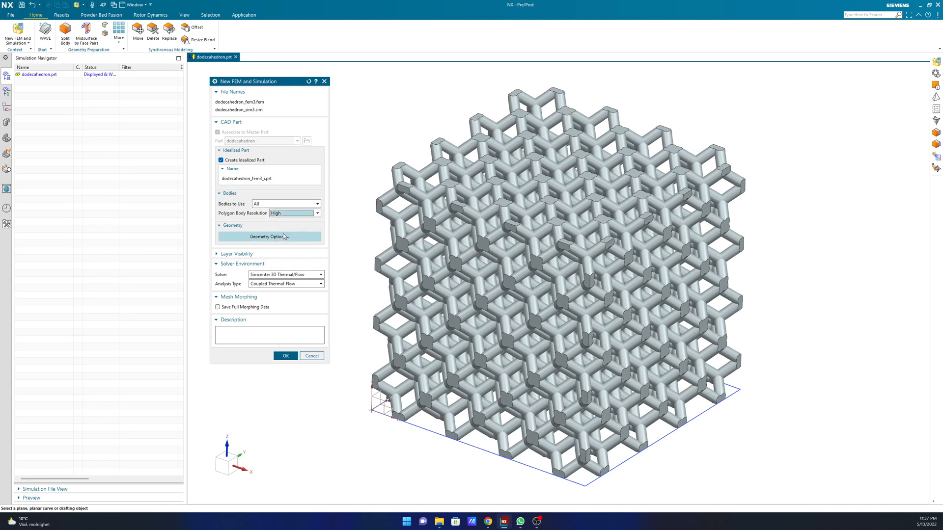
Set the solver to Simcenter Nastran, Structural analysis, 2D solid option None, and create the FEM and simulation files.
click(296, 274)
scroll(290, 299, up, 1)
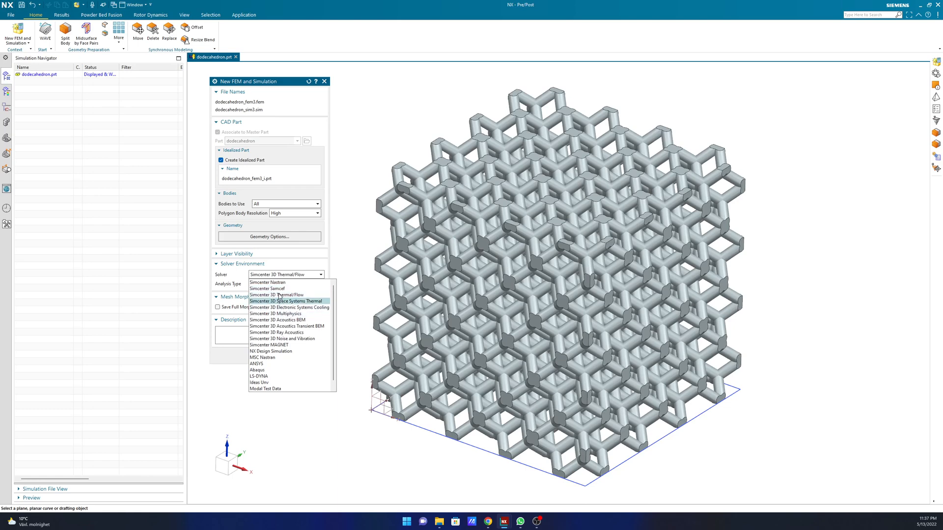
click(284, 282)
click(269, 284)
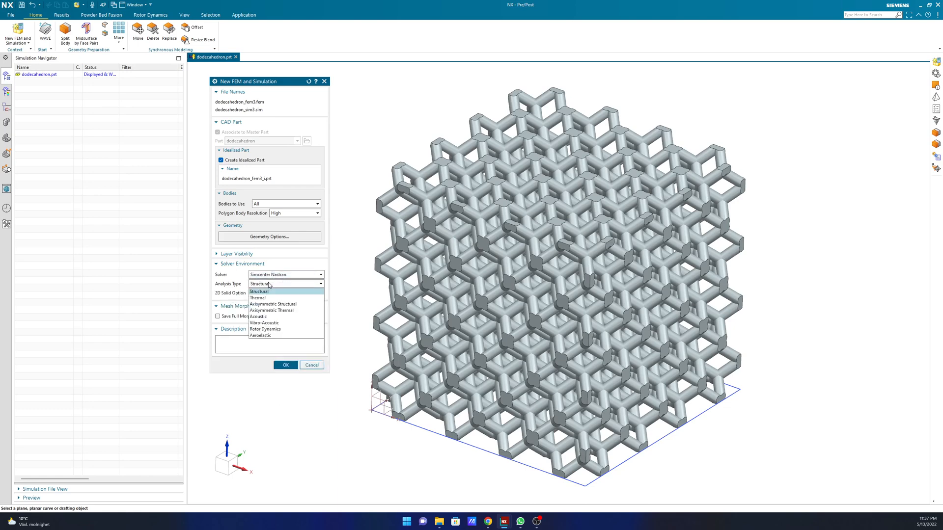
click(269, 293)
click(282, 294)
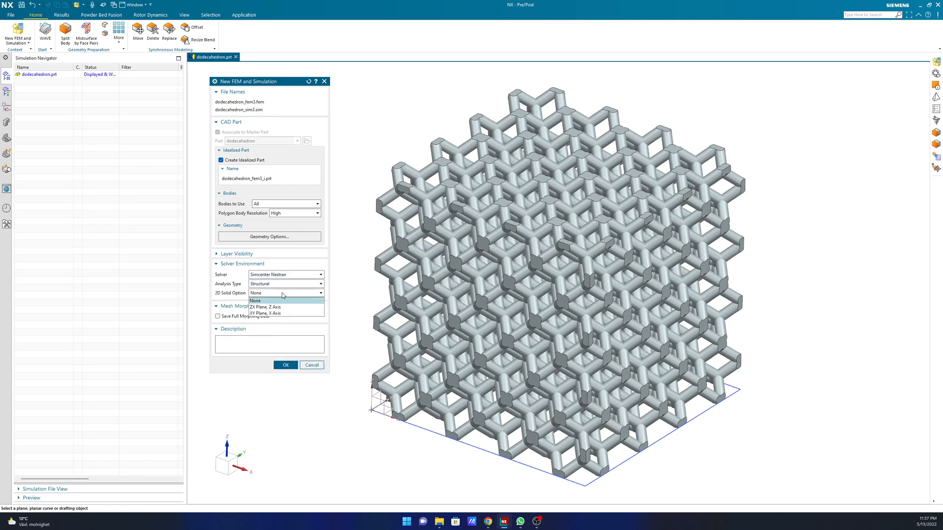
click(268, 303)
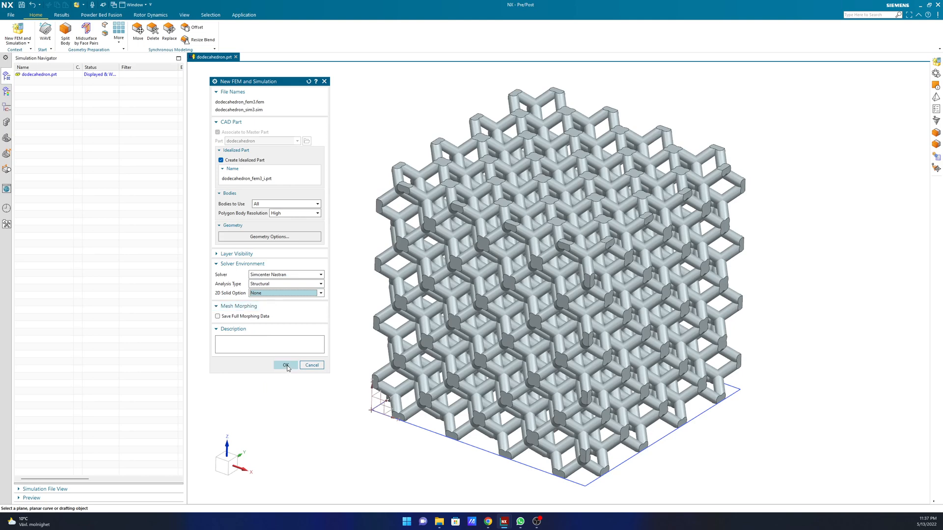
click(286, 366)
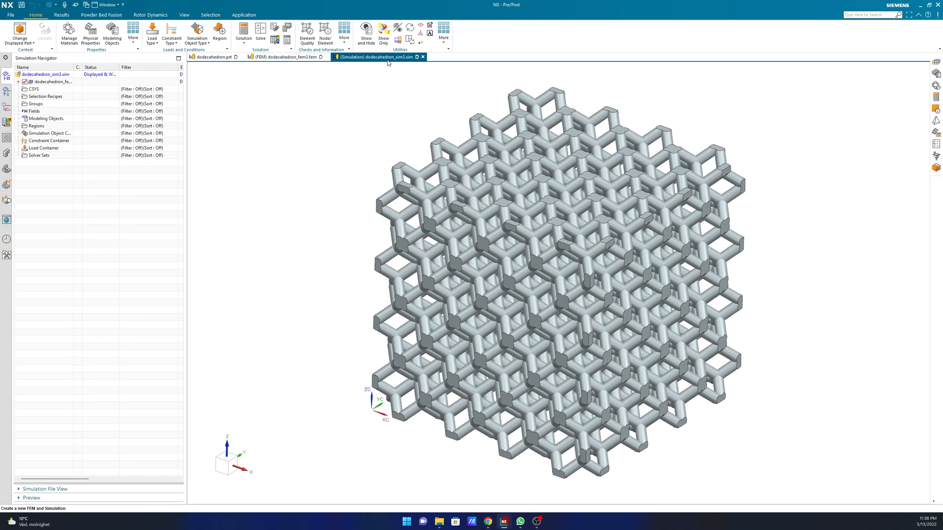
Display dodecahedron_fem3.fem and look through the default material library for the available metals.
click(281, 57)
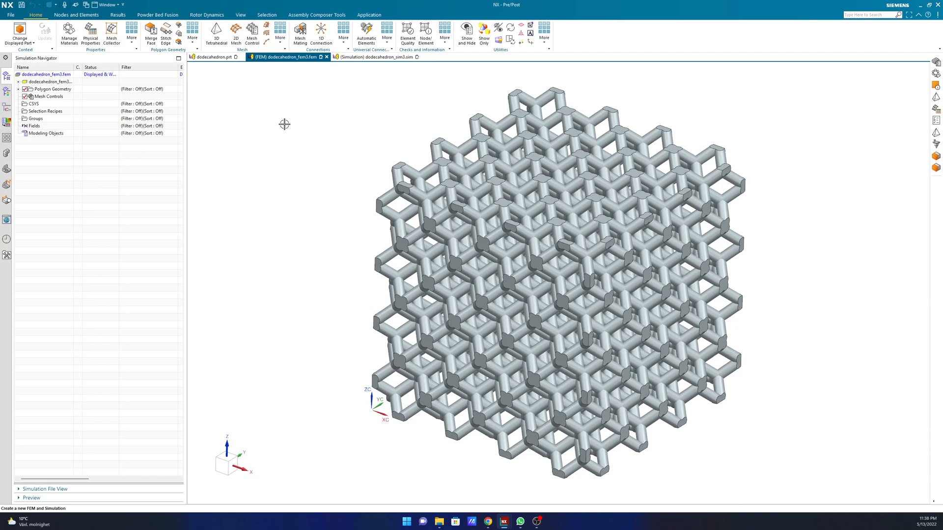
click(70, 41)
scroll(287, 208, down, 5)
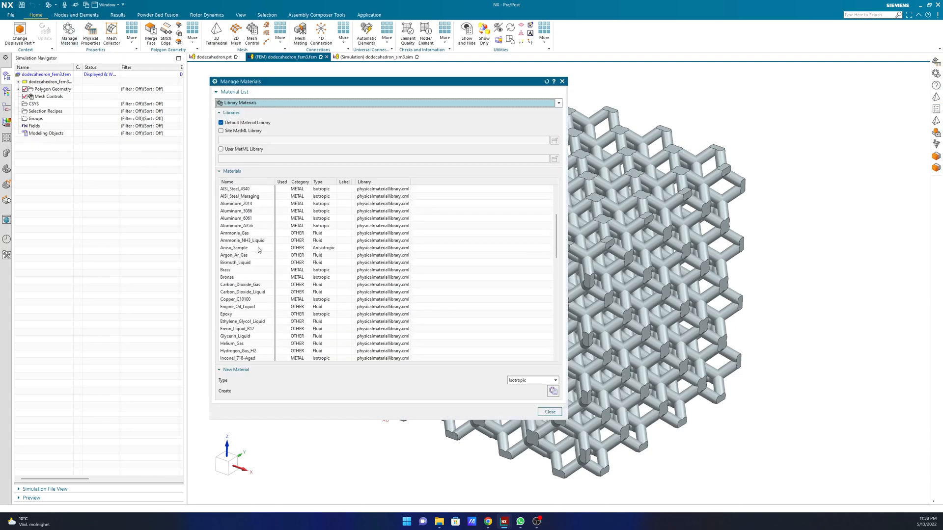
scroll(287, 209, up, 5)
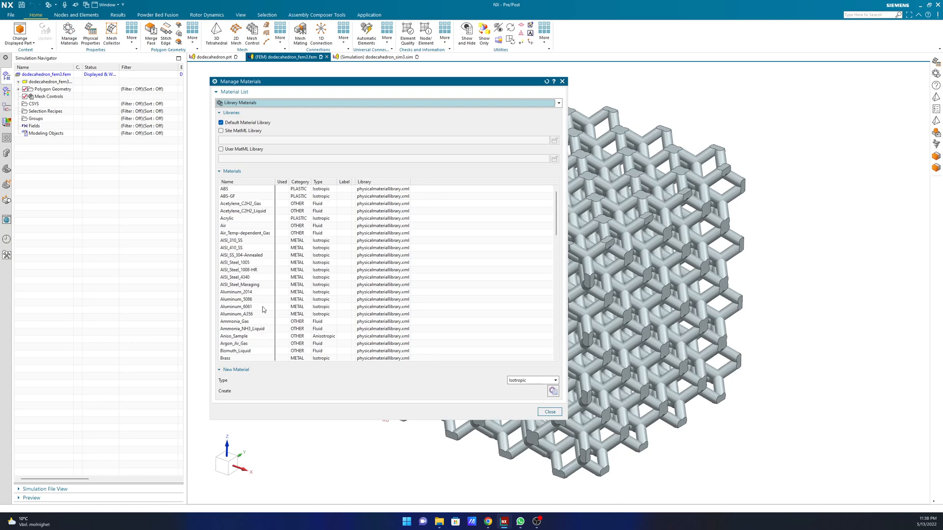
click(562, 81)
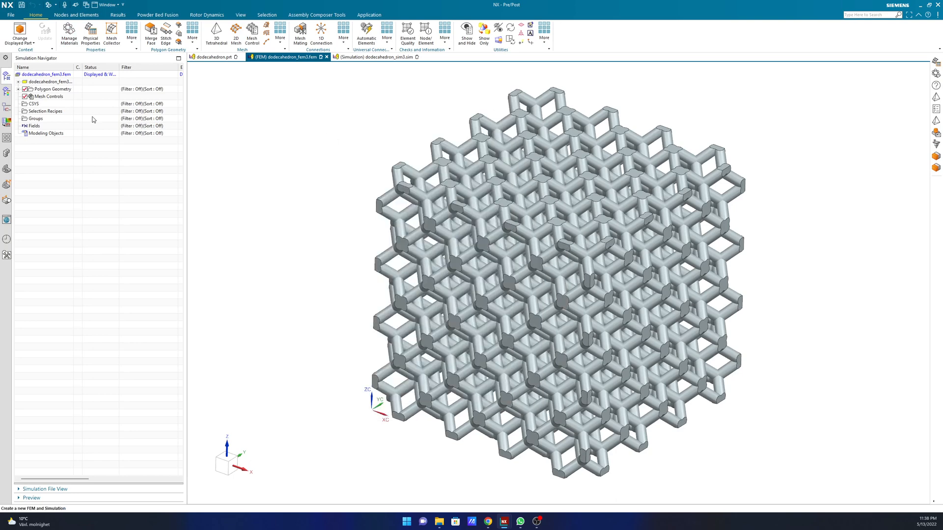
Assign the library material Aluminum_6061 to the lattice body.
click(132, 41)
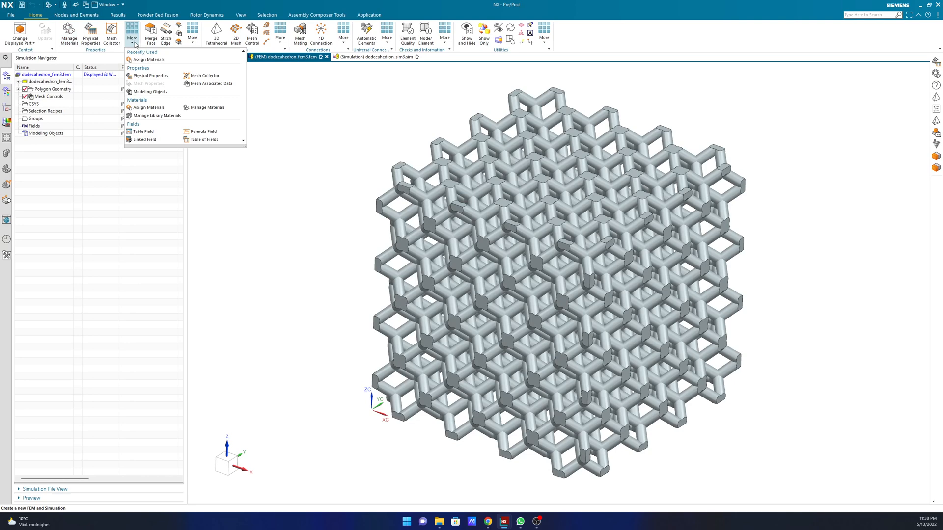
click(149, 60)
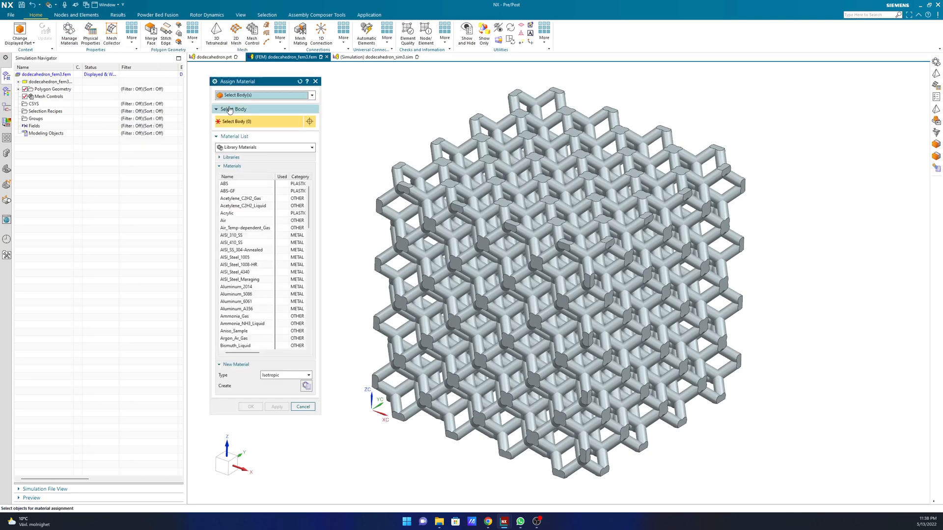
click(465, 222)
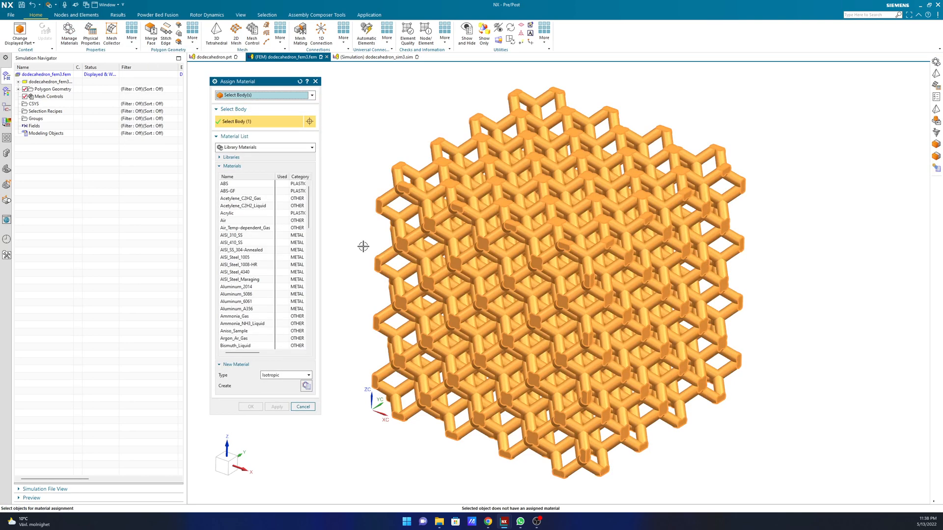
click(236, 302)
click(251, 407)
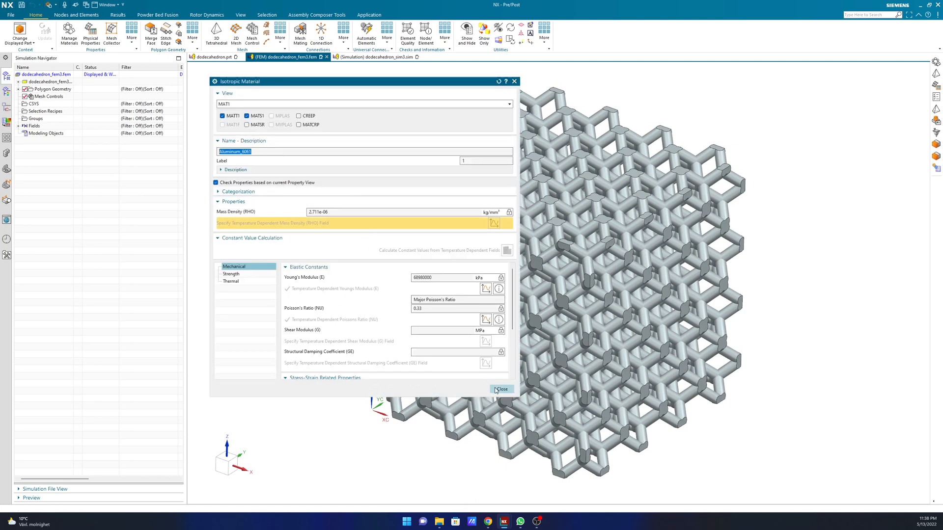
click(500, 389)
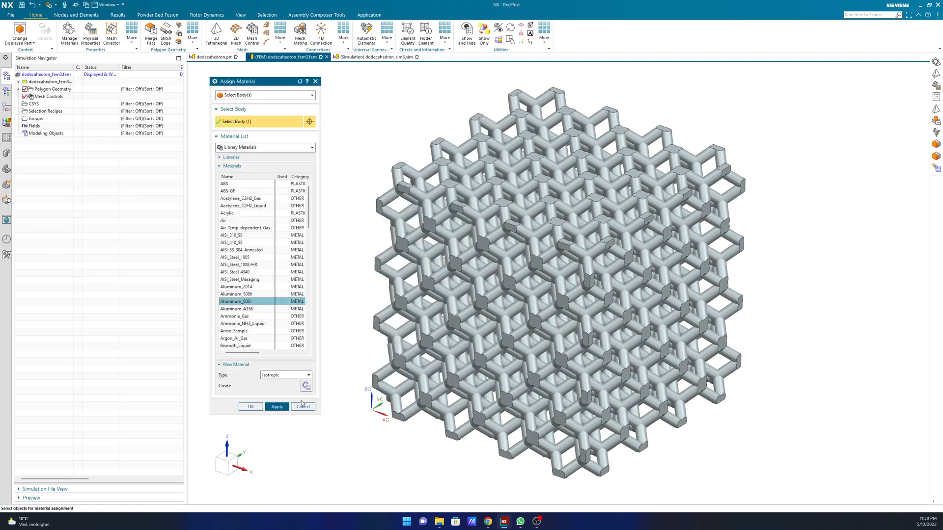
click(276, 407)
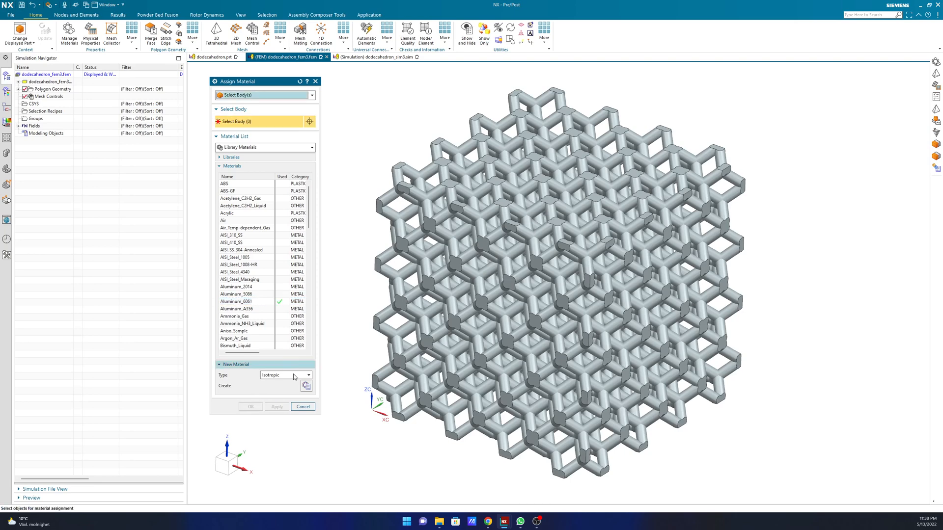
click(303, 407)
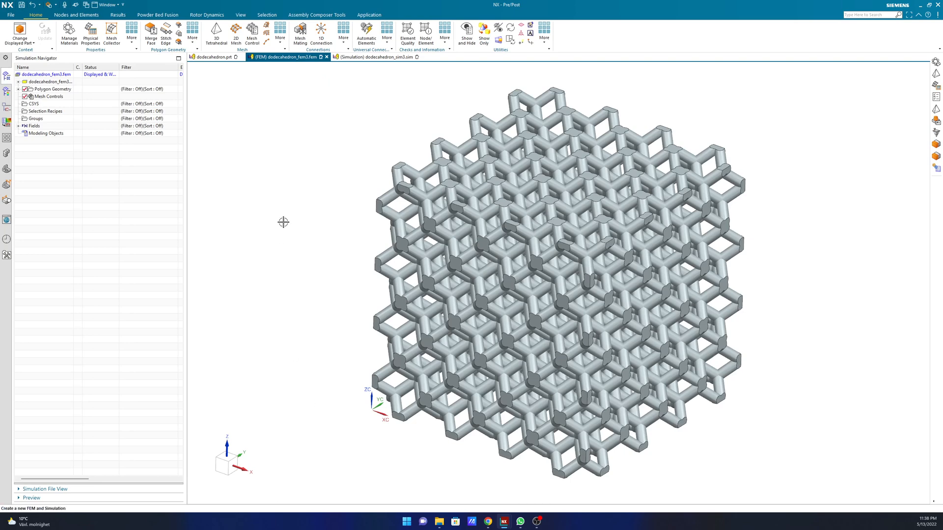
Mesh the lattice body with CTETRA(10) 3D tetrahedral elements at a 0.5 mm element size.
click(216, 32)
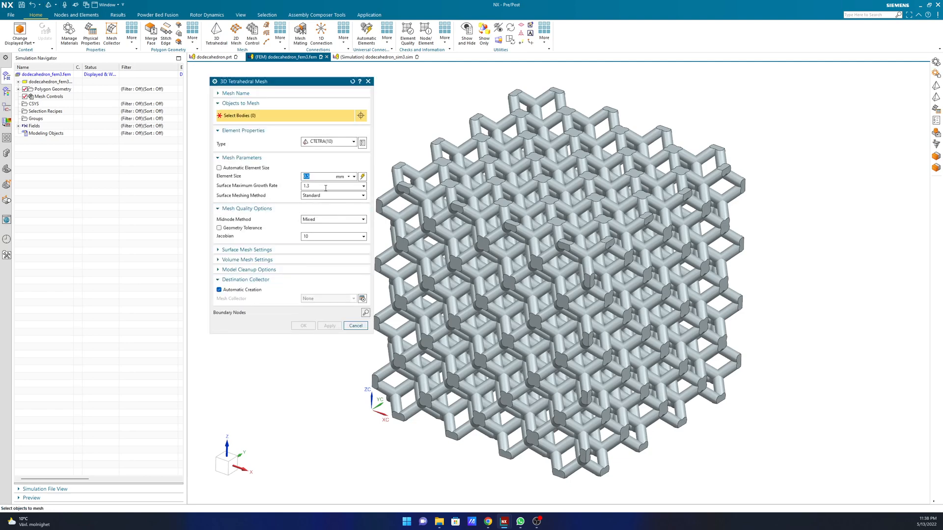
click(444, 225)
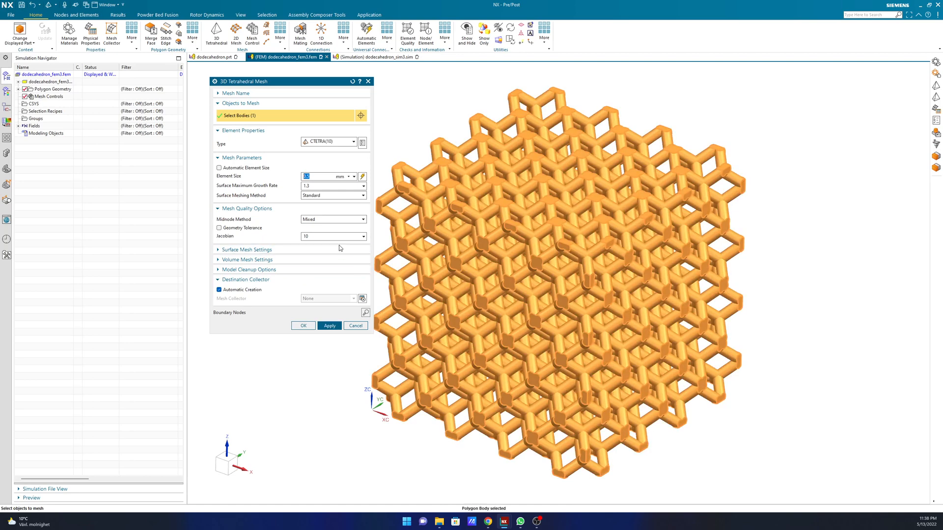
click(330, 325)
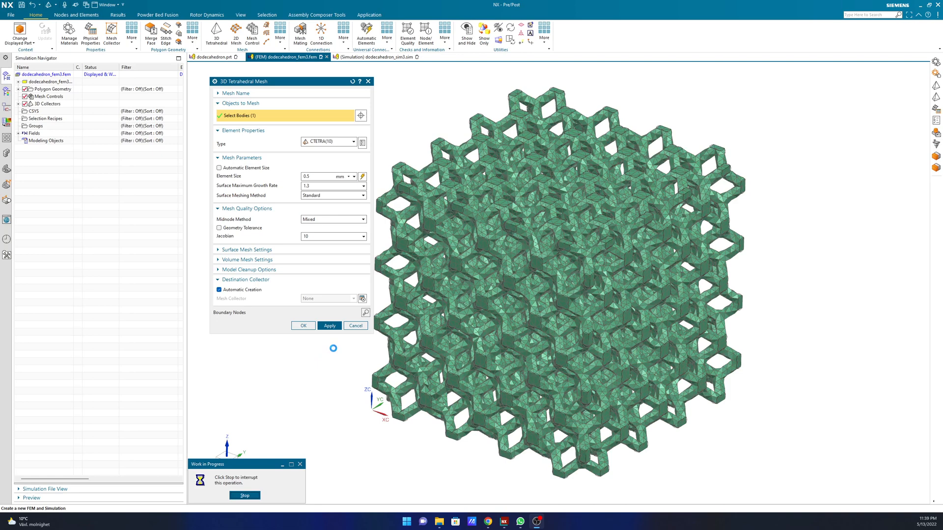
click(351, 325)
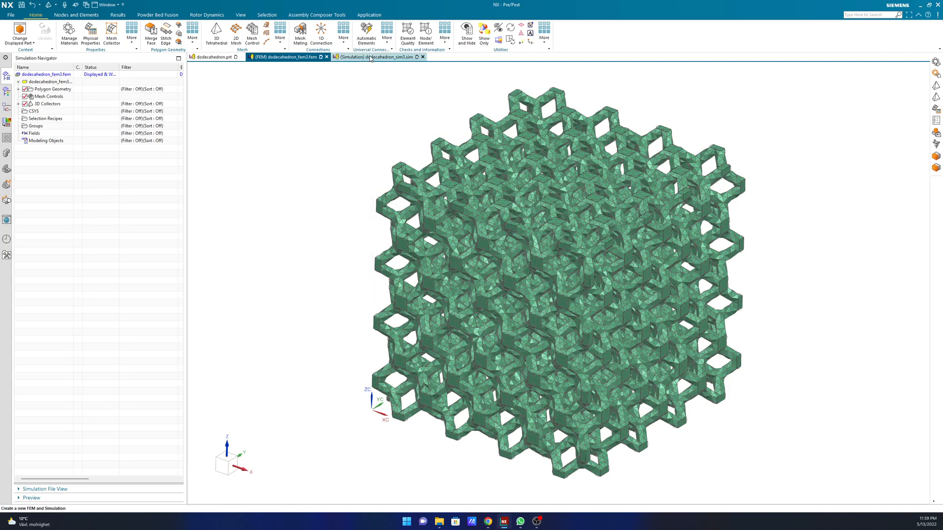
Display dodecahedron_sim3.sim and expand its FEM entry to show the mesh contents.
click(369, 57)
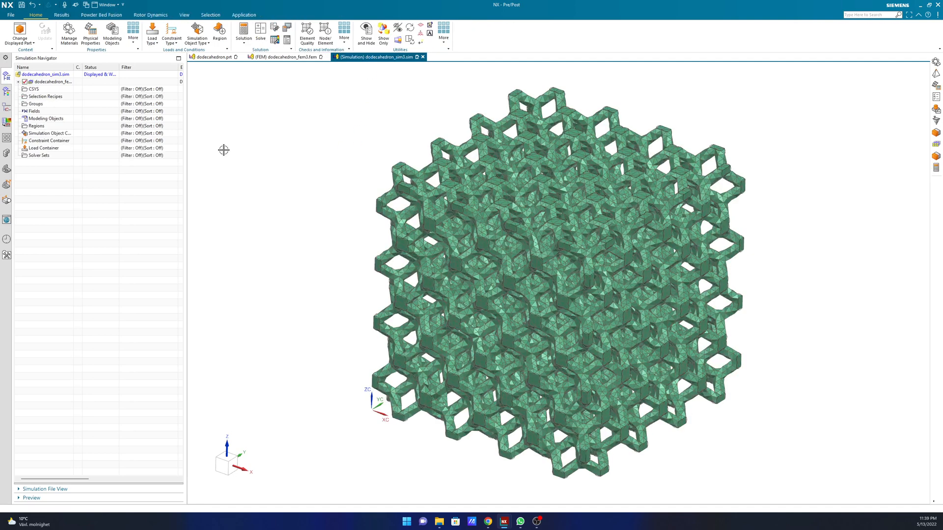
click(18, 82)
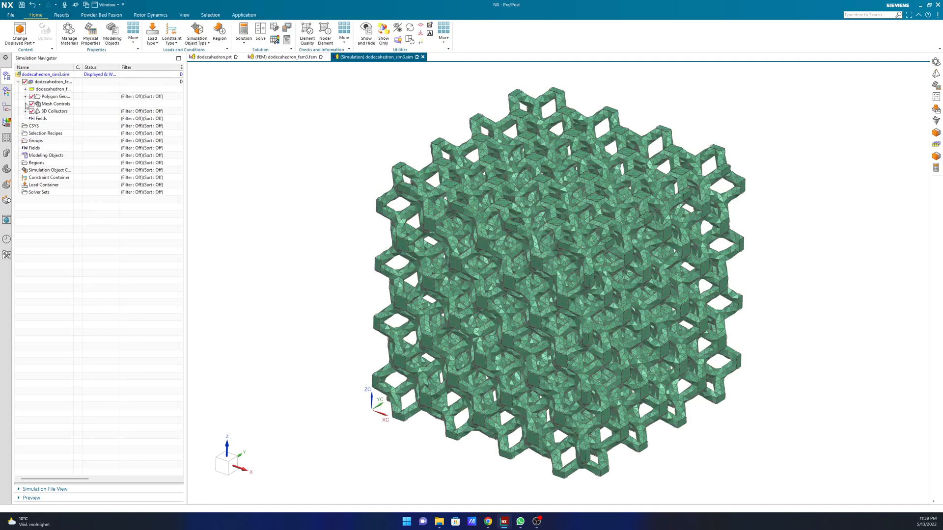
click(57, 105)
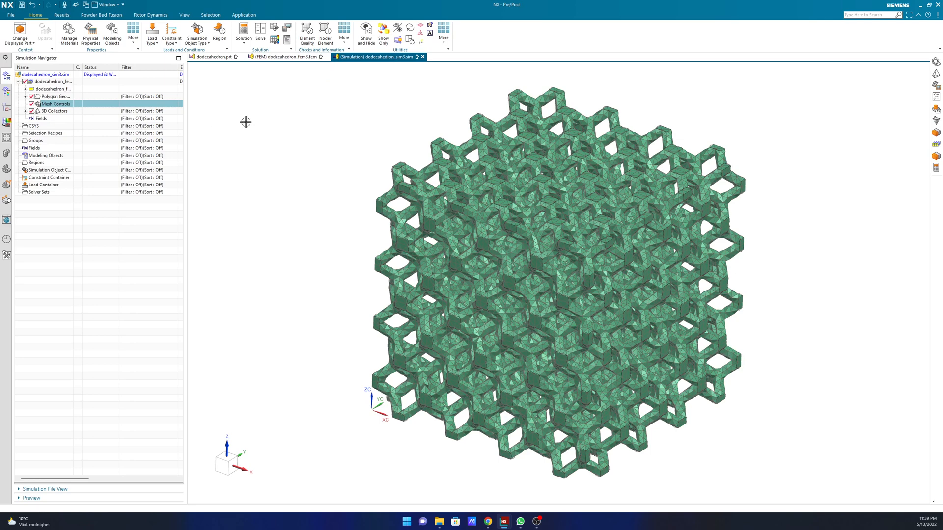
Start a magnitude-and-direction force load on all the flat faces along the lattice's top side and set the force to 1000 N.
click(156, 42)
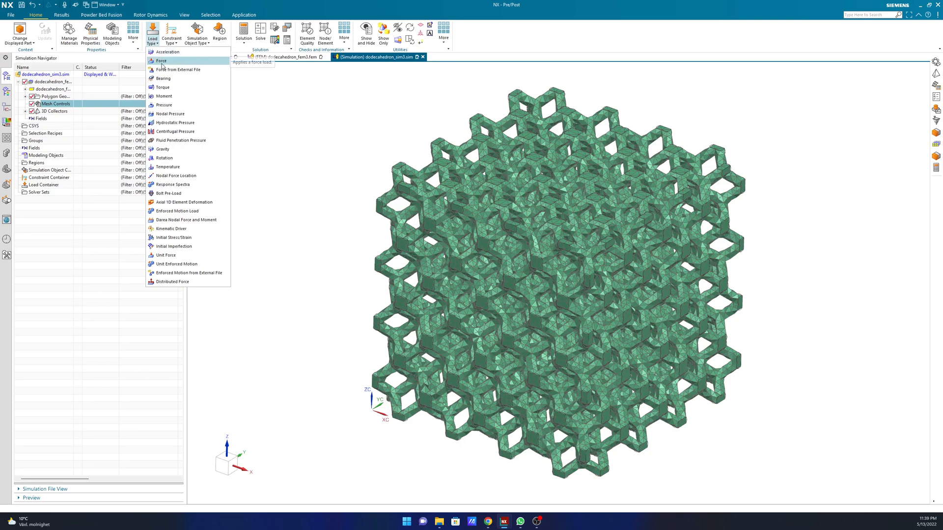
click(163, 60)
scroll(591, 219, up, 5)
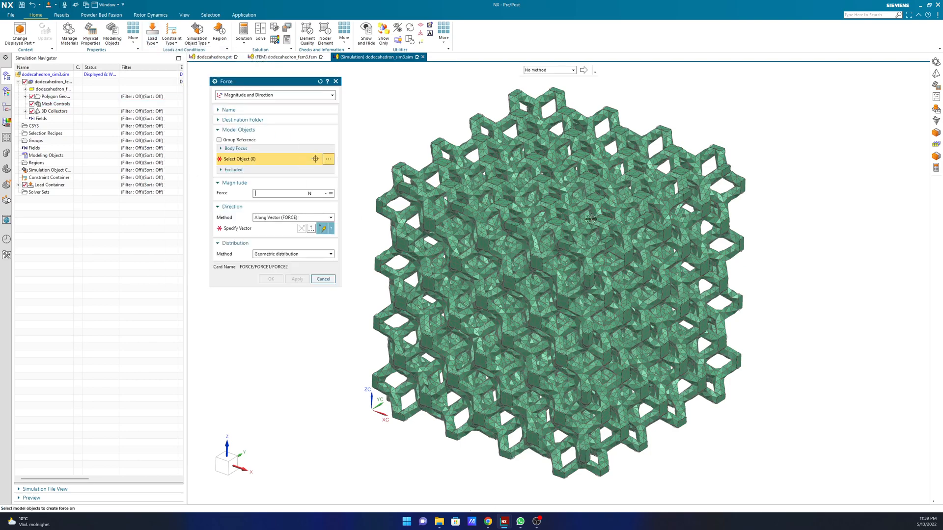
scroll(591, 219, down, 6)
right_click(758, 218)
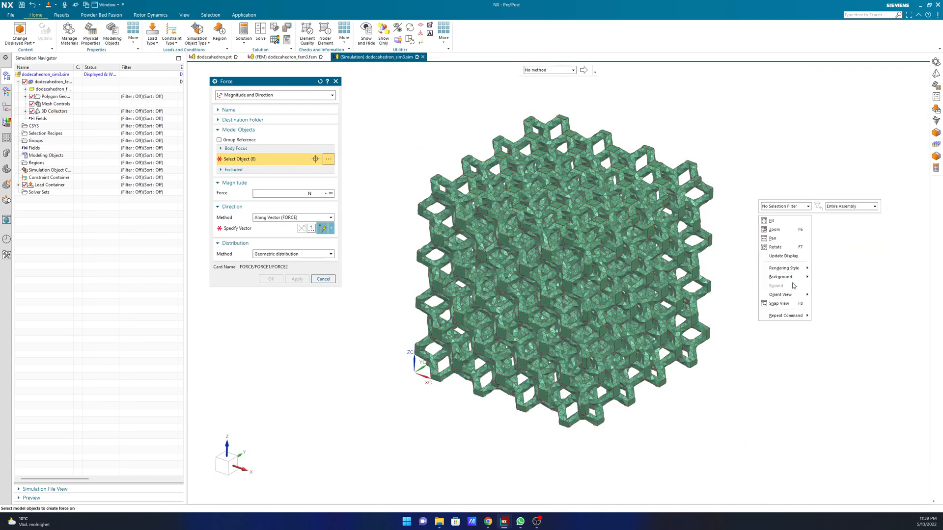
mouse_move(793, 295)
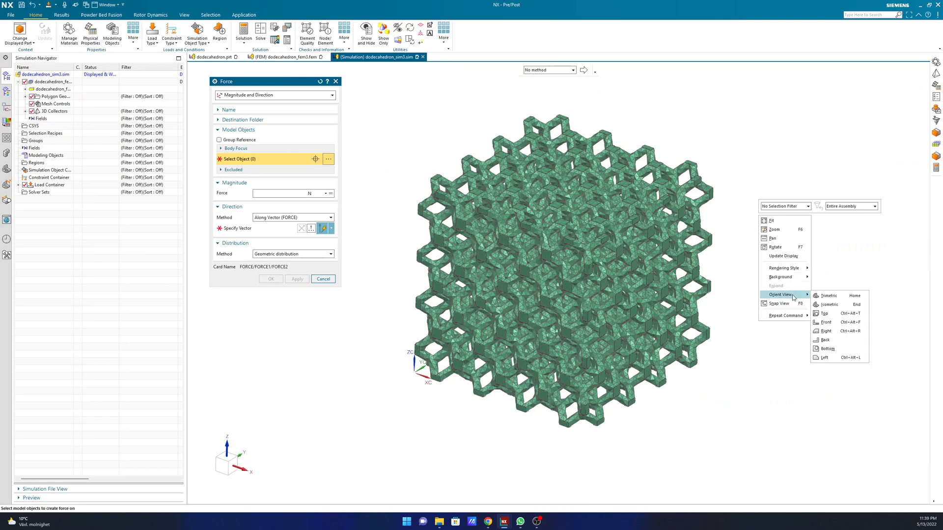
click(833, 324)
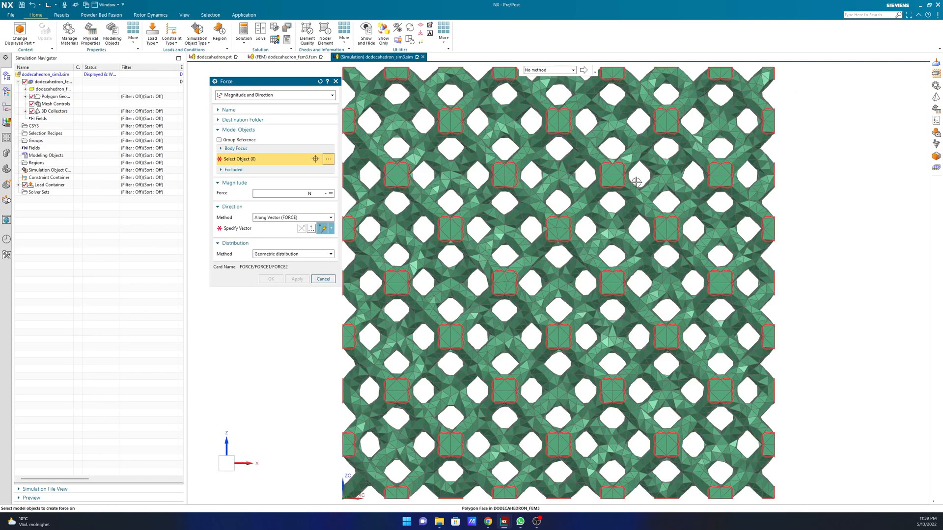
shift+middle_drag(667, 252, 717, 363)
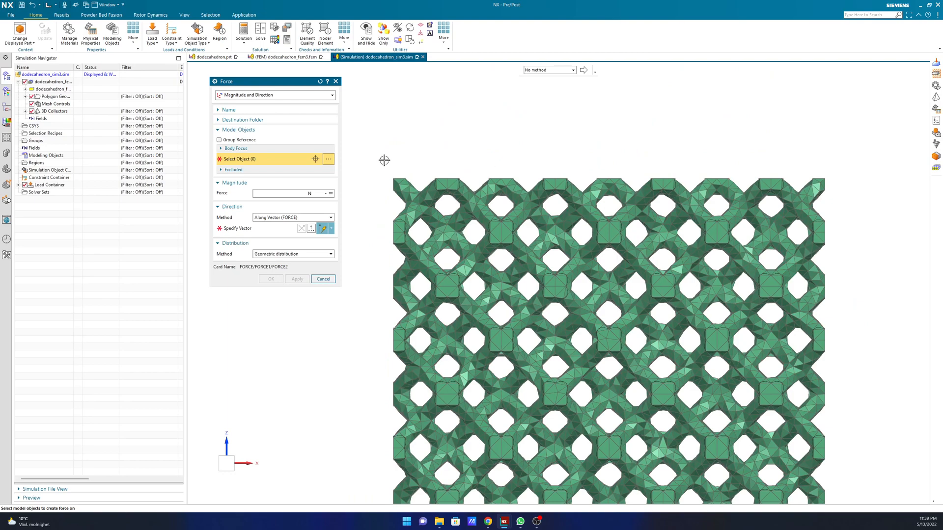
drag(375, 160, 852, 180)
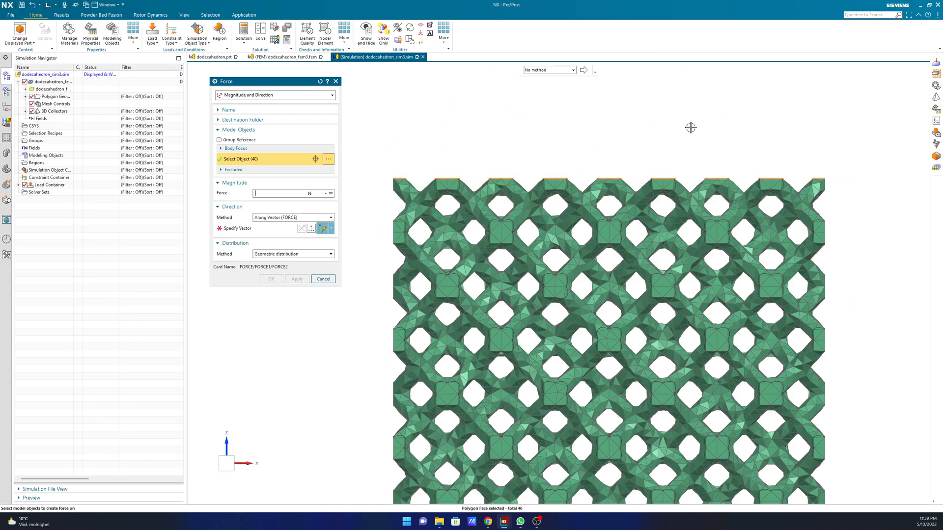
middle_drag(690, 128, 660, 140)
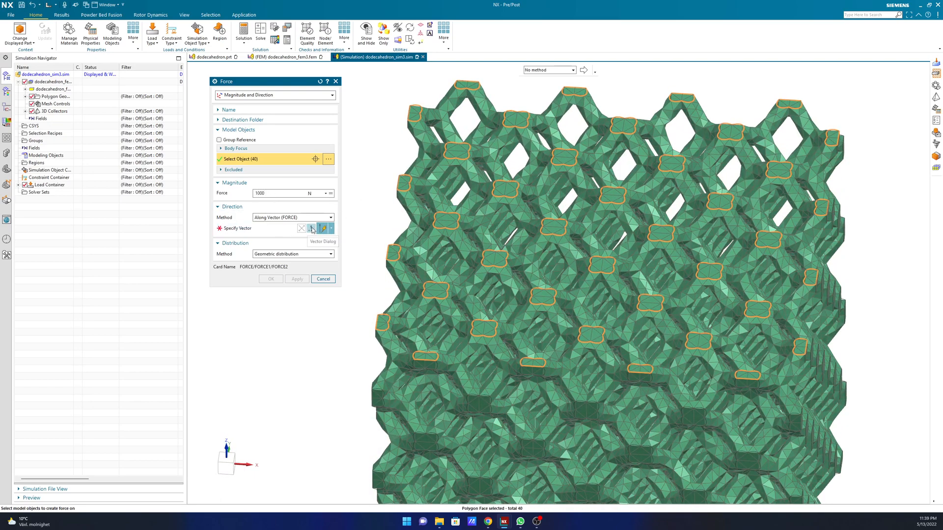
Direct the force downward along the negative Z axis and apply the load to the lattice.
click(312, 228)
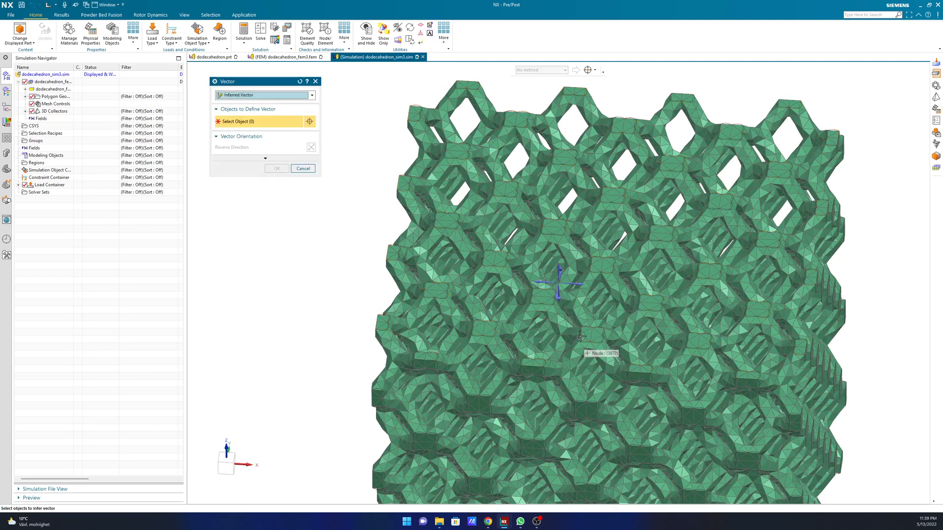
middle_drag(577, 319, 589, 318)
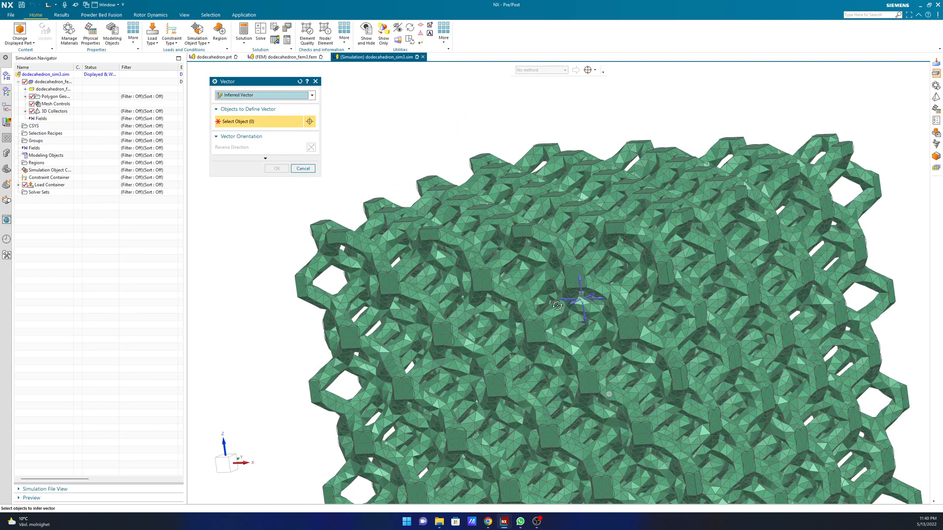
click(585, 321)
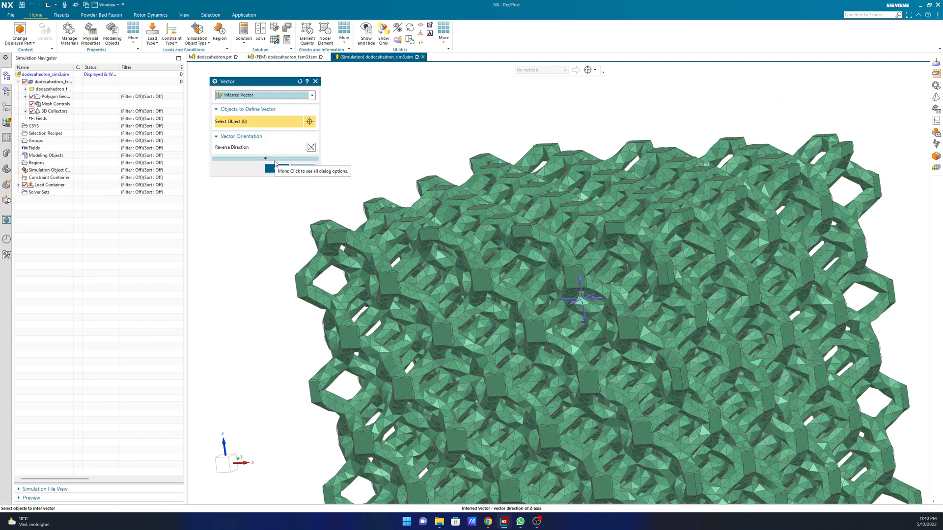
scroll(575, 348, up, 3)
scroll(605, 362, down, 3)
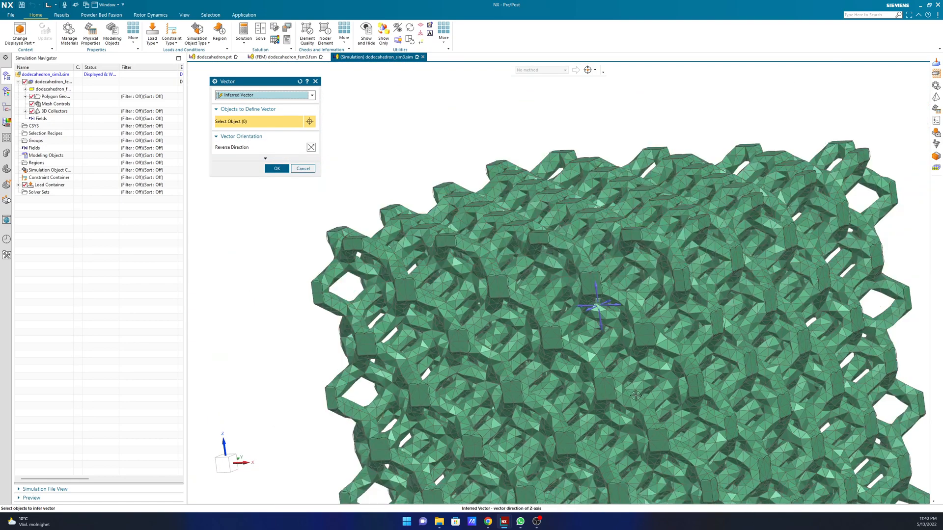
scroll(636, 395, down, 3)
shift+middle_drag(632, 400, 540, 269)
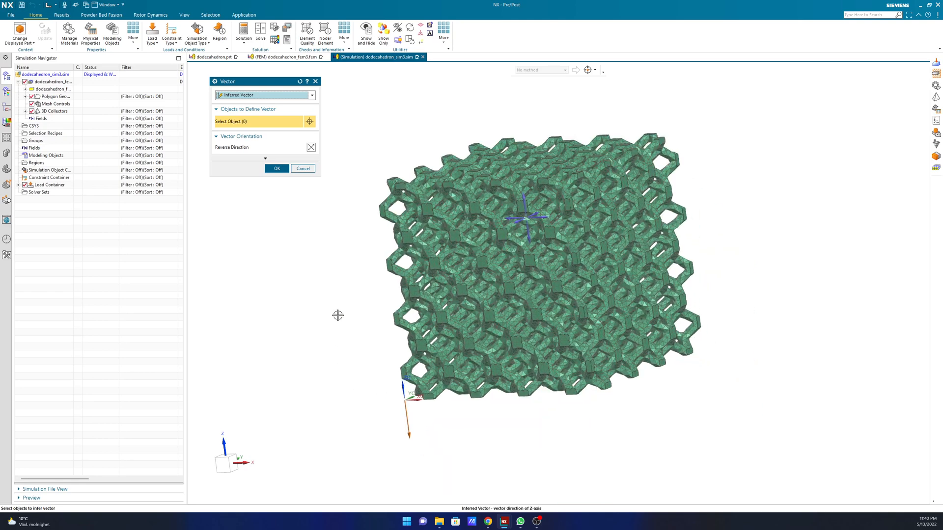
click(276, 169)
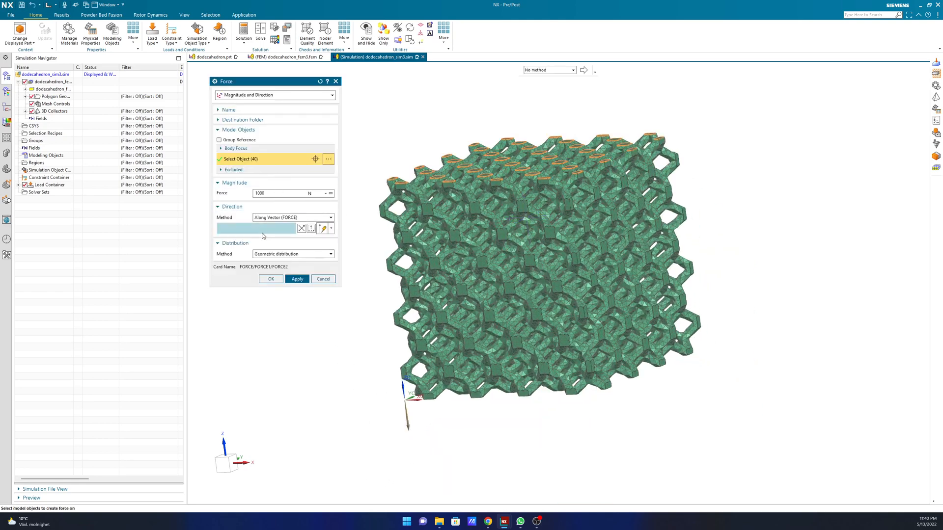
click(297, 279)
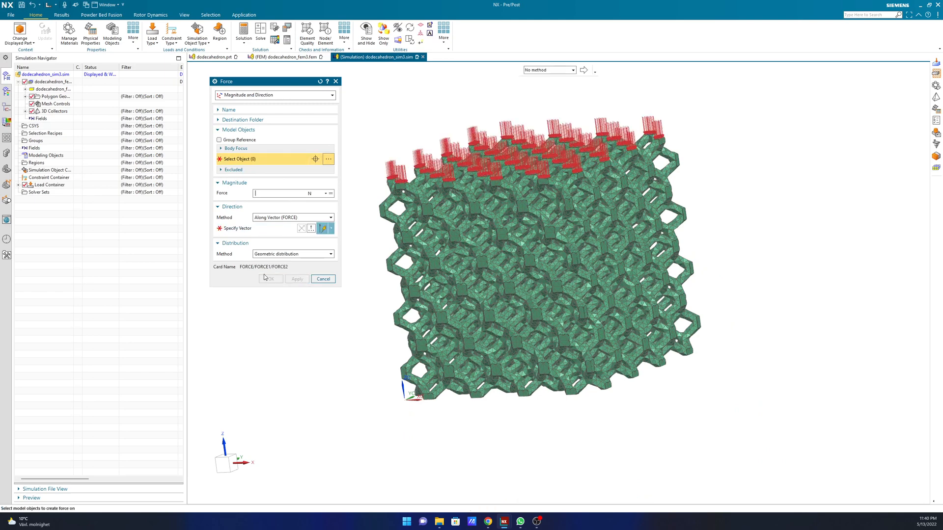
click(326, 278)
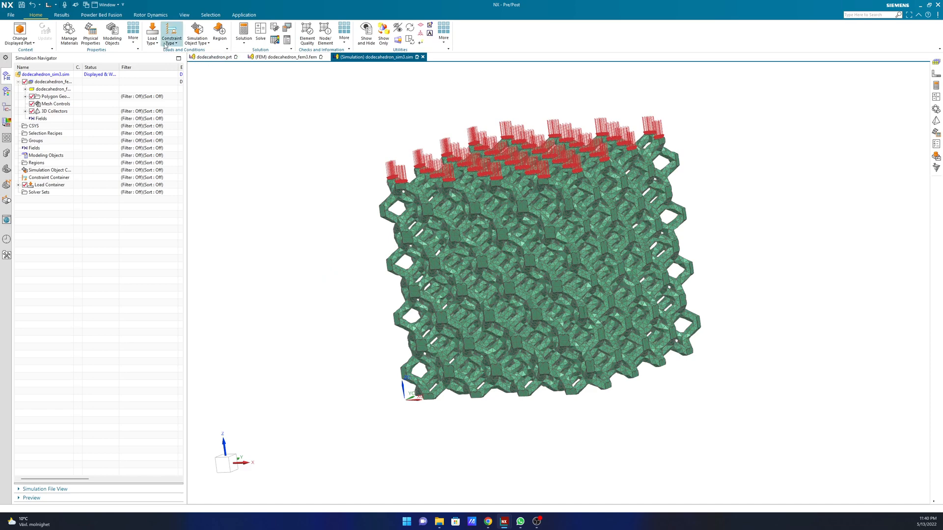
Apply a fixed constraint to all the flat faces along the lattice's bottom side.
click(184, 46)
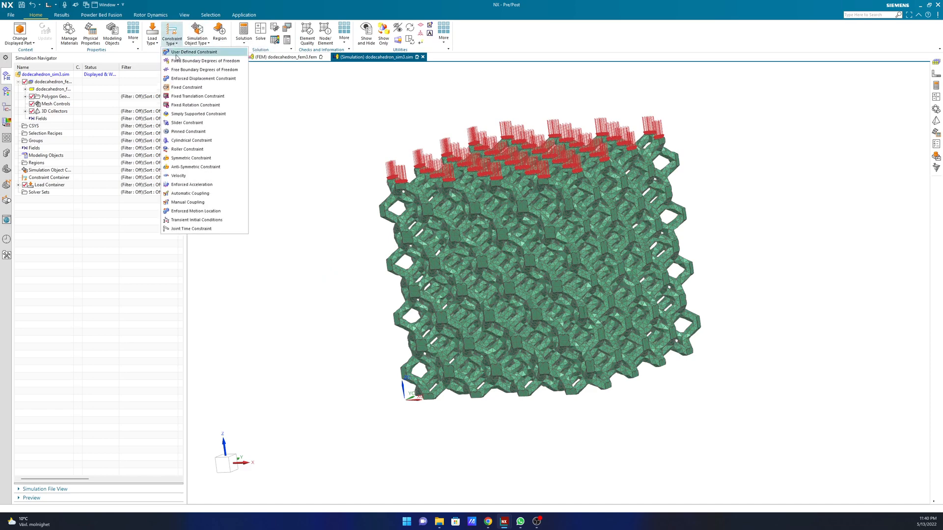
click(187, 87)
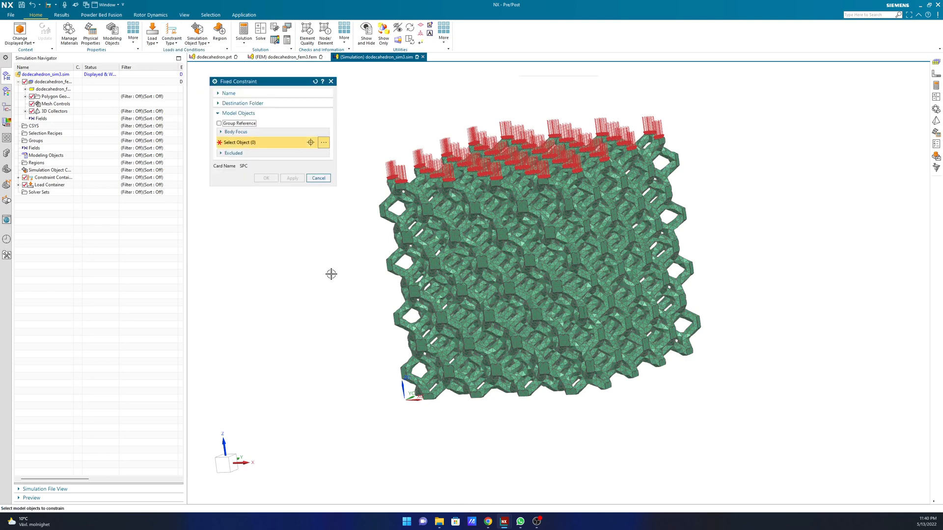
right_click(753, 349)
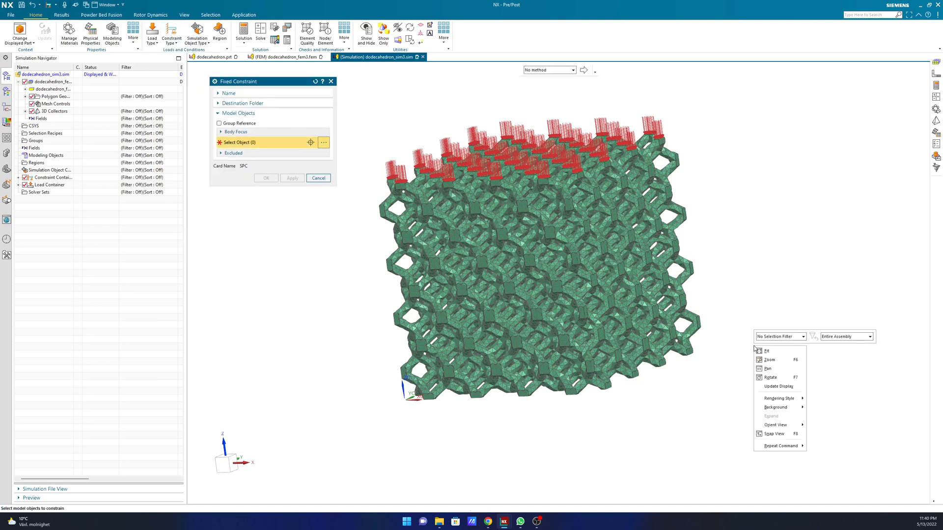
mouse_move(784, 397)
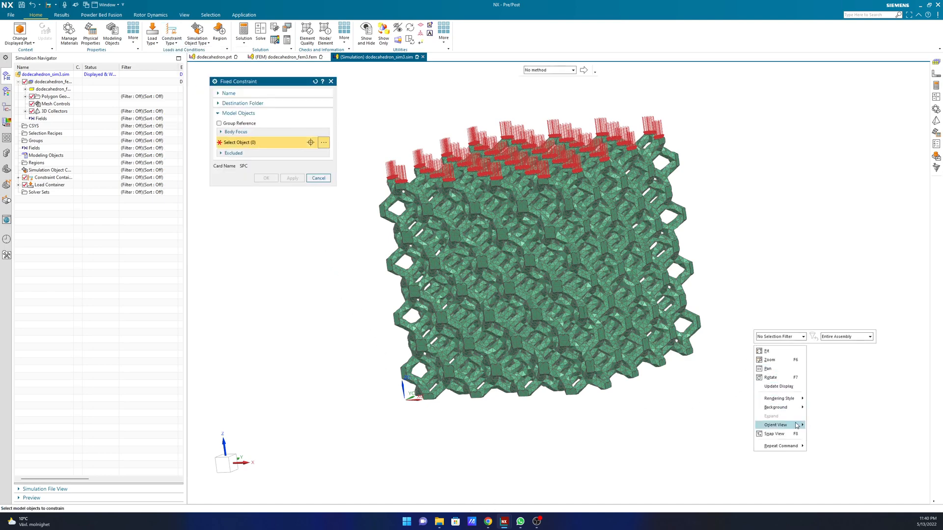
mouse_move(796, 425)
click(833, 457)
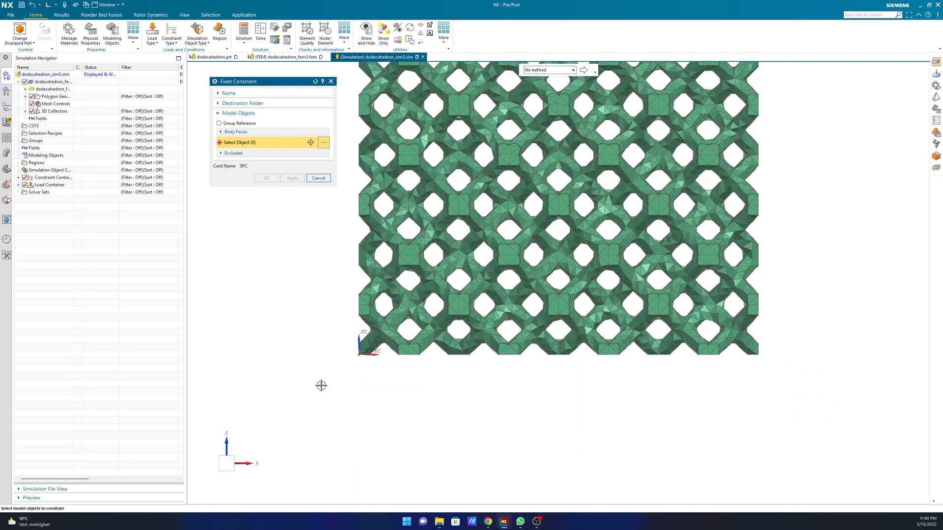
drag(322, 385, 812, 354)
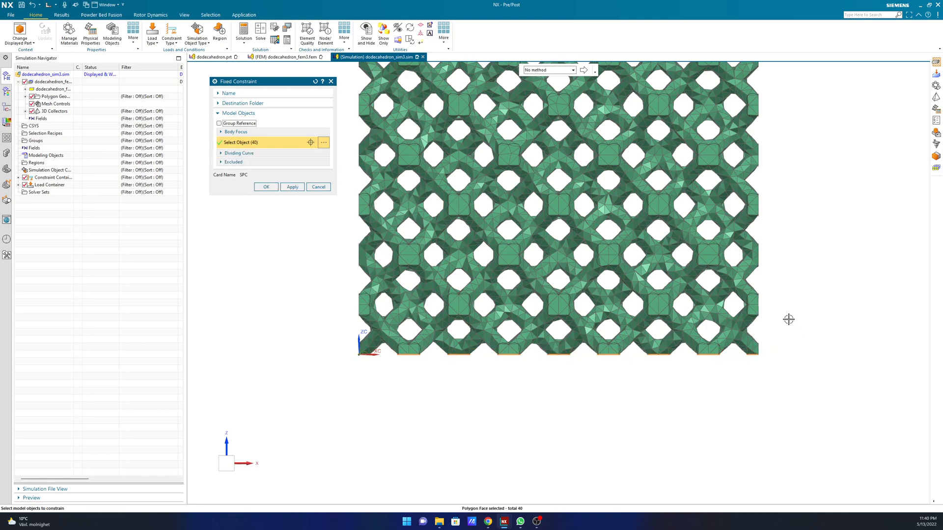
middle_drag(791, 341, 791, 332)
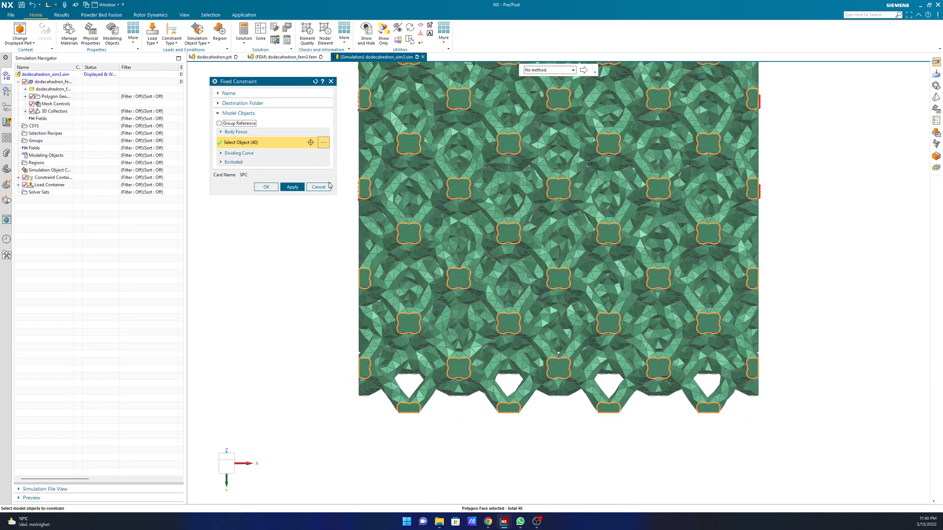
click(292, 187)
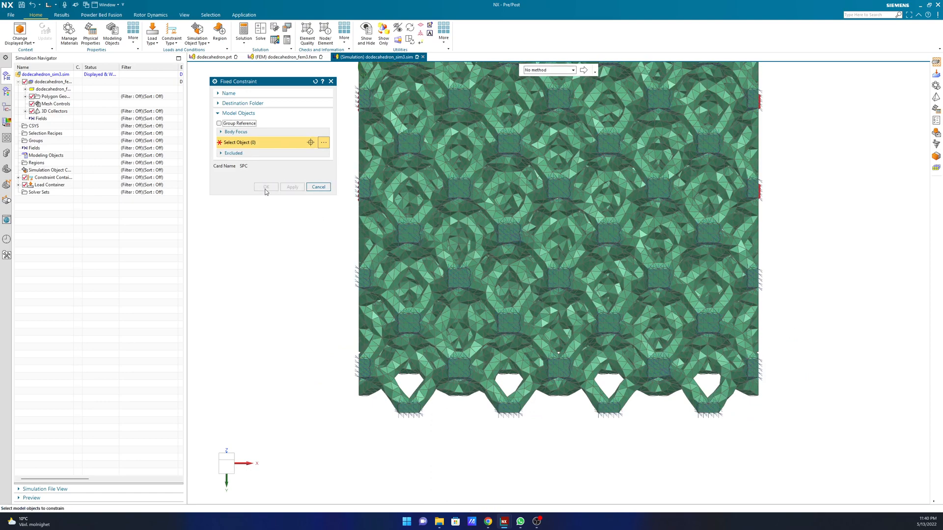
click(318, 187)
Create a Simcenter Nastran structural solution of type SOL 101 Linear Statics named Solution 1, keeping its default settings.
scroll(404, 263, up, 1)
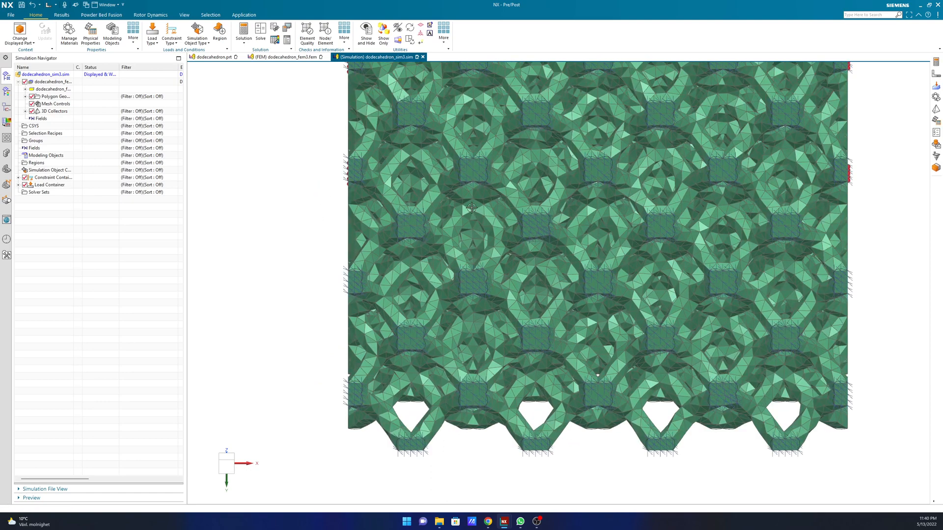
scroll(471, 208, down, 7)
middle_drag(555, 162, 525, 223)
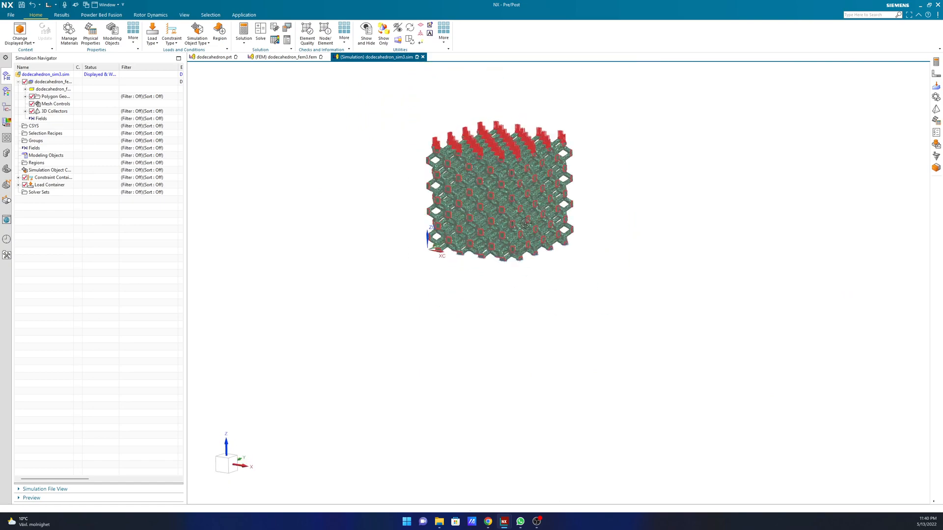
click(245, 36)
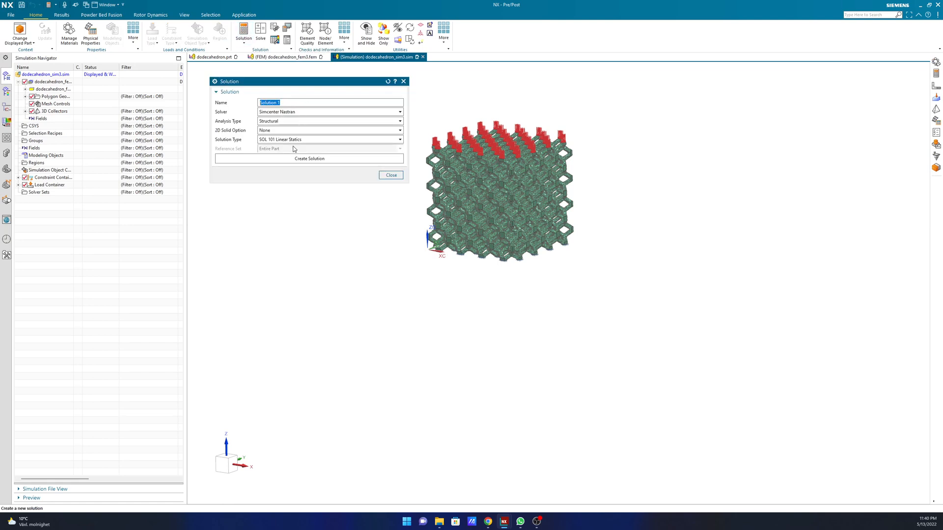
click(316, 160)
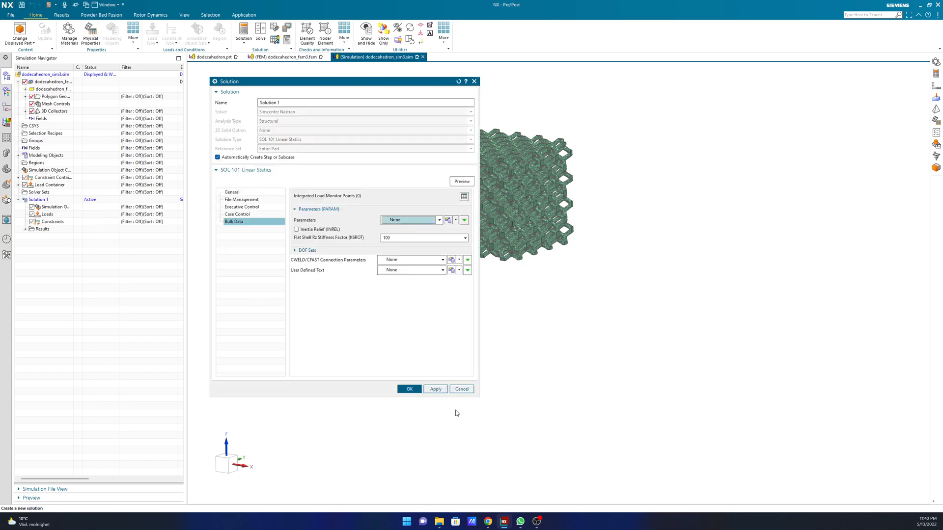
click(409, 389)
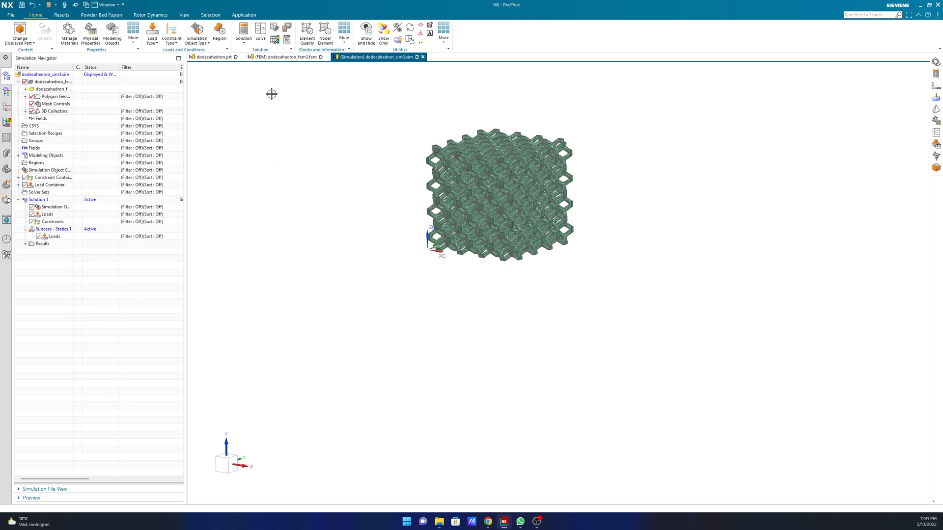
Add the fixed constraint to Solution 1's constraints, and the force to both its loads and the Statics 1 subcase's loads.
click(20, 178)
click(19, 193)
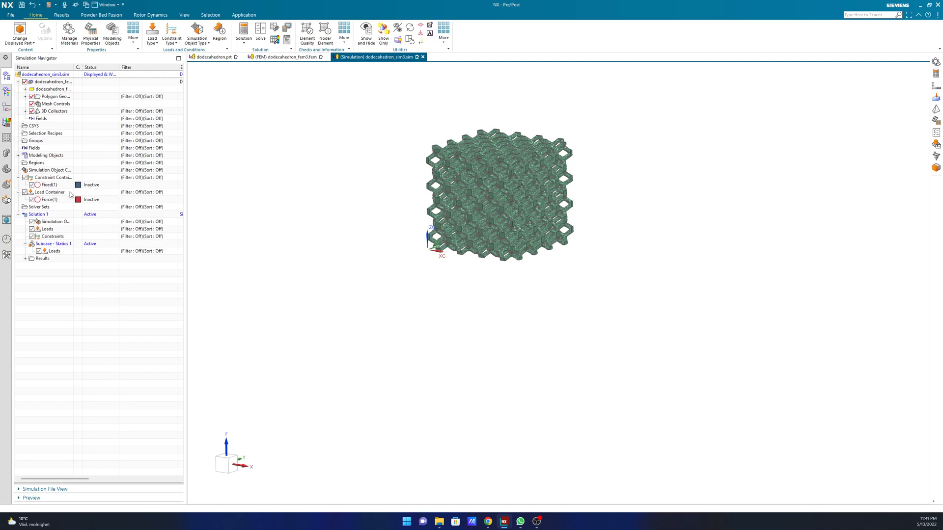
drag(50, 186, 58, 237)
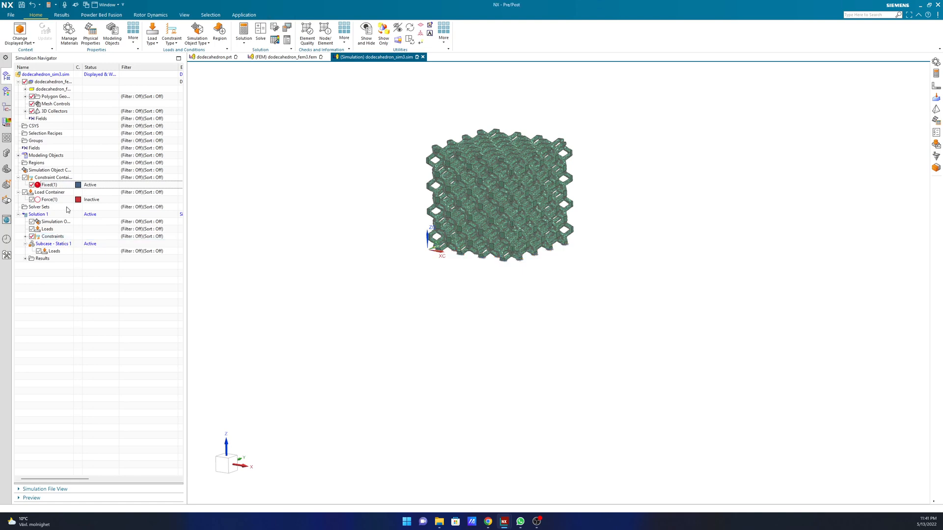
drag(49, 199, 51, 230)
click(26, 229)
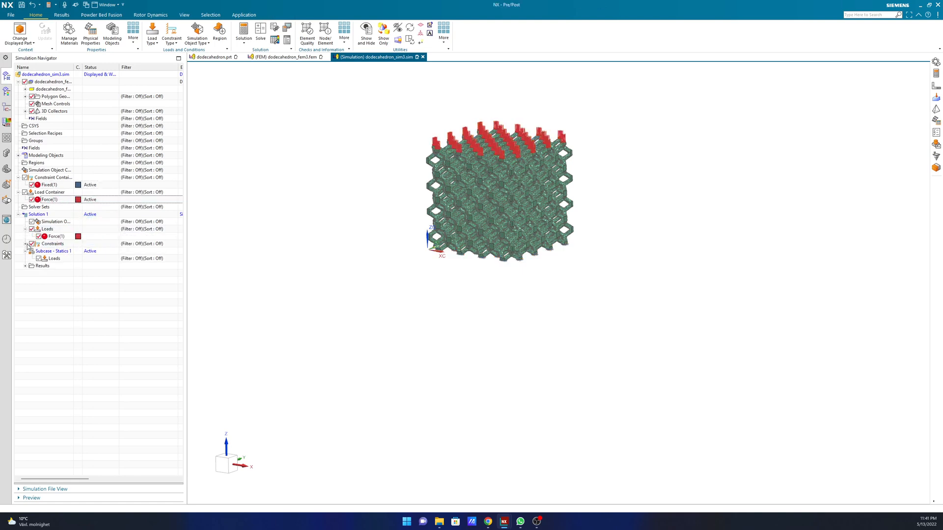
click(25, 244)
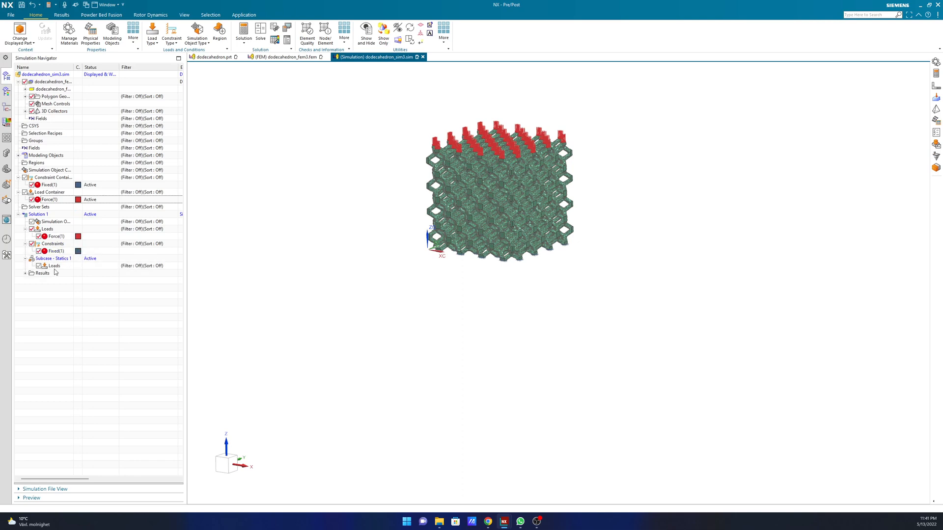
drag(50, 200, 54, 267)
click(33, 265)
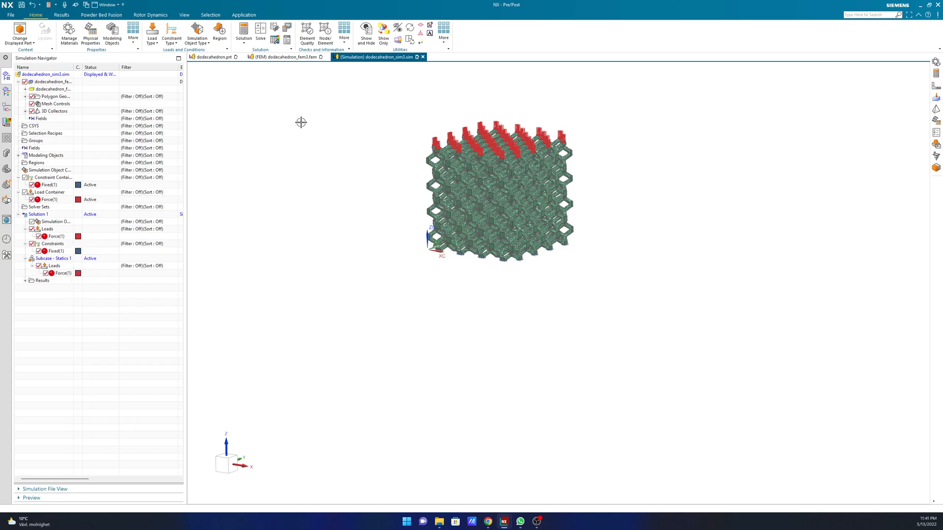
Set the parallel value in the Simcenter Nastran solver parameters and solve Solution 1 with the model setup check enabled.
click(260, 35)
click(268, 148)
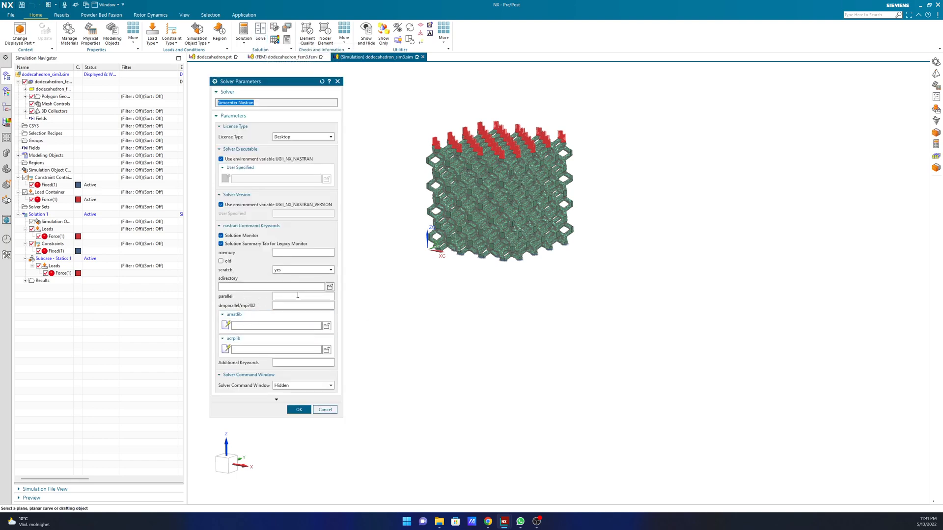
click(299, 295)
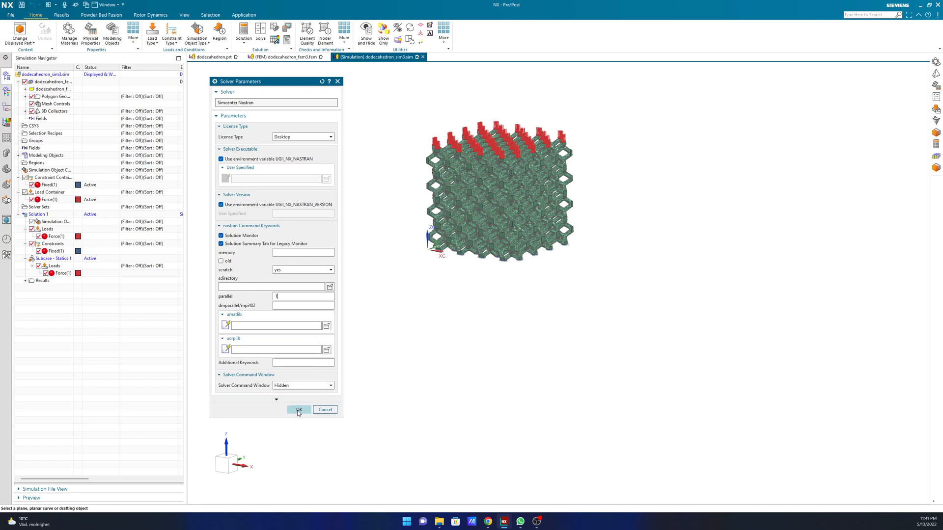
click(299, 410)
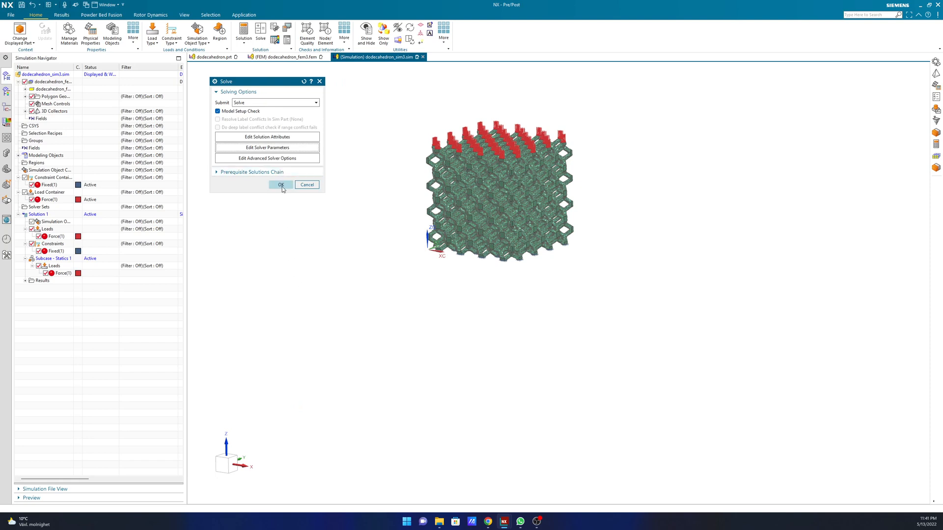
click(281, 185)
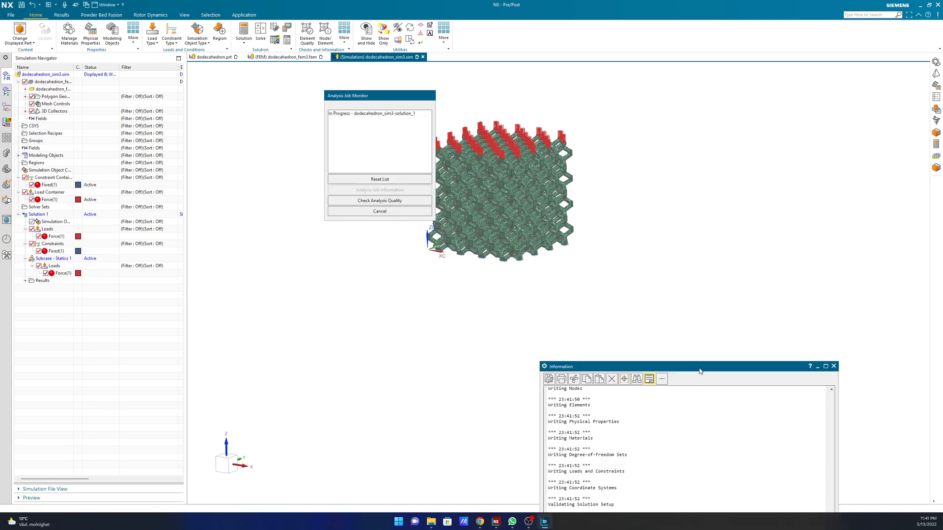
Follow the solver log in an enlarged Solution Monitor until the job ends, and close the solver windows.
drag(700, 371, 755, 77)
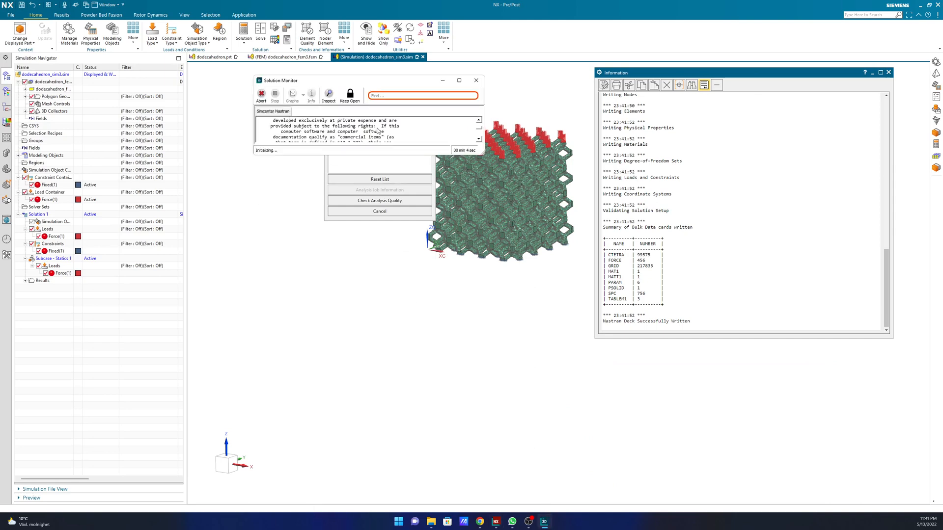
click(459, 80)
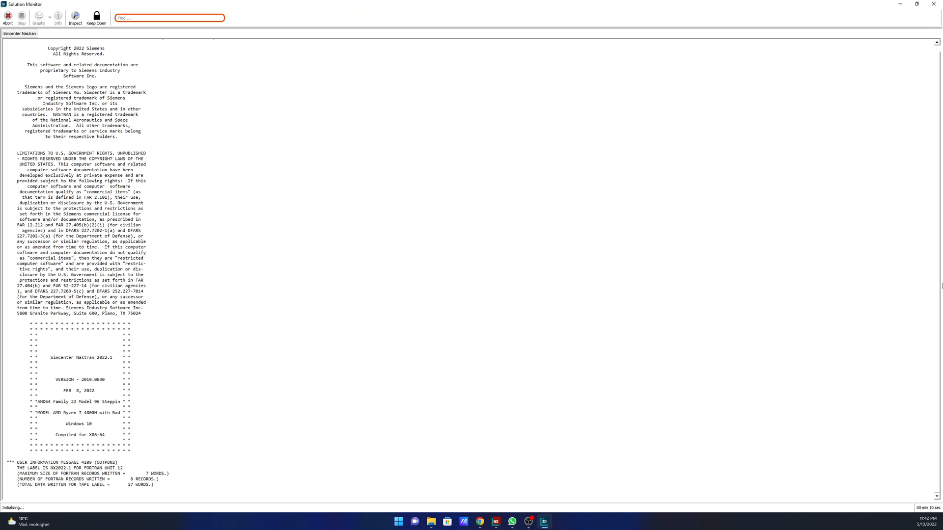
click(916, 4)
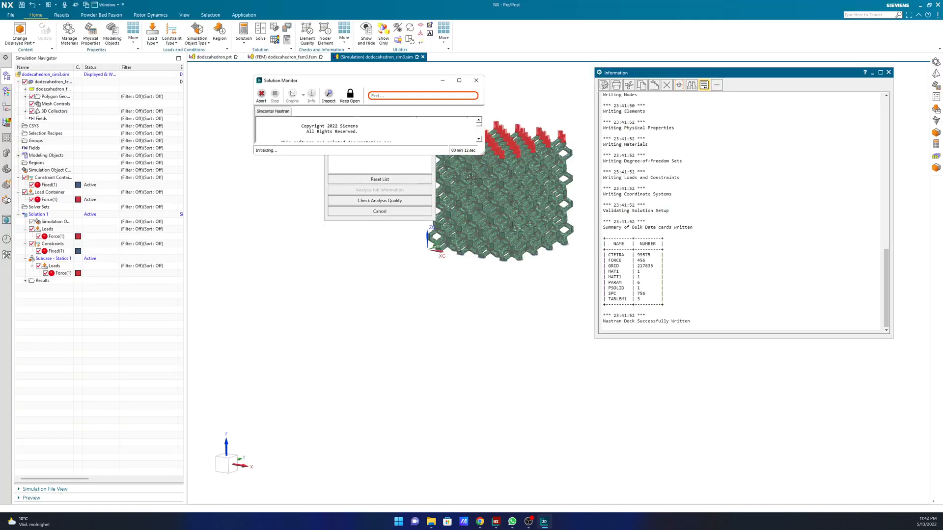
drag(481, 154, 592, 362)
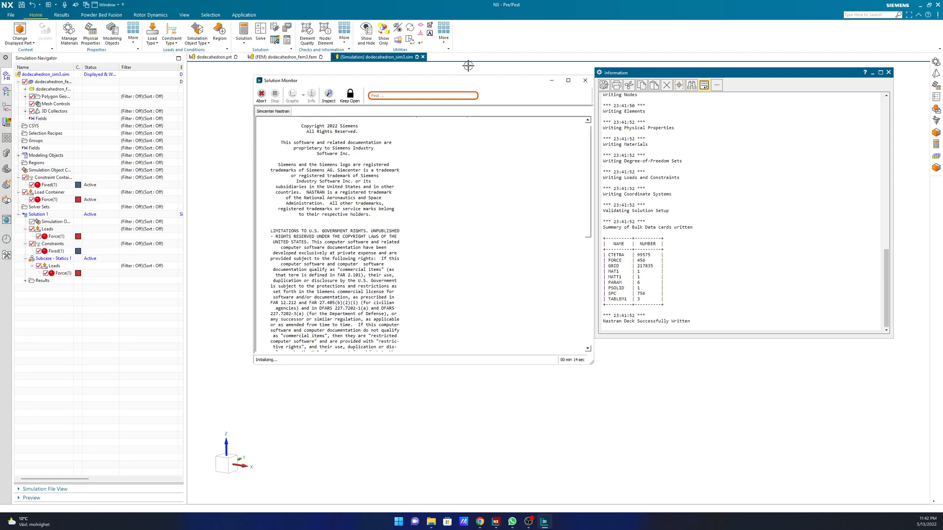
drag(496, 82, 327, 80)
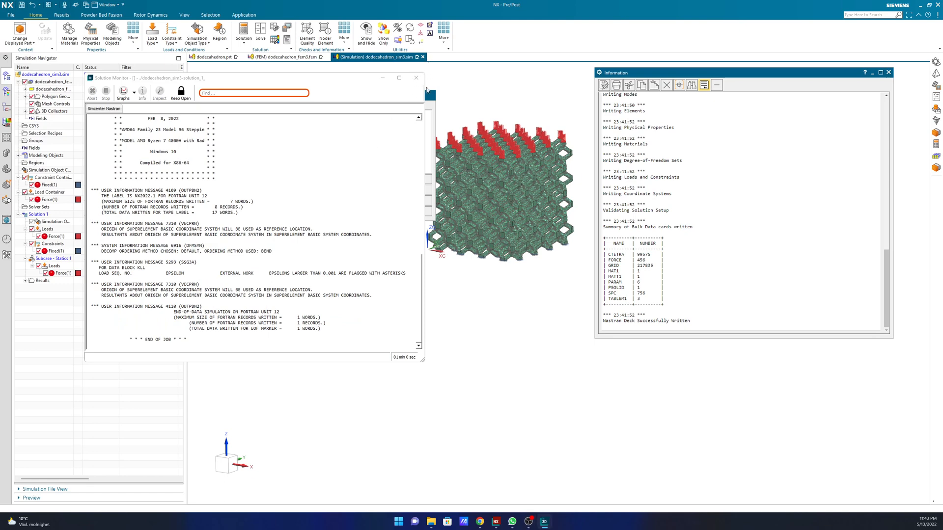
click(888, 72)
click(379, 211)
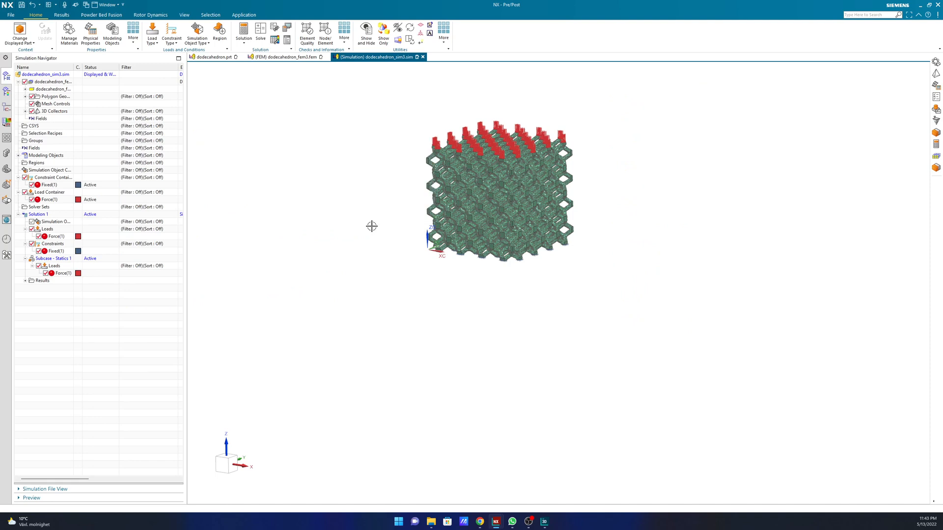
Load Solution 1's structural results and plot the nodal displacement magnitude on the lattice.
click(25, 281)
double_click(45, 289)
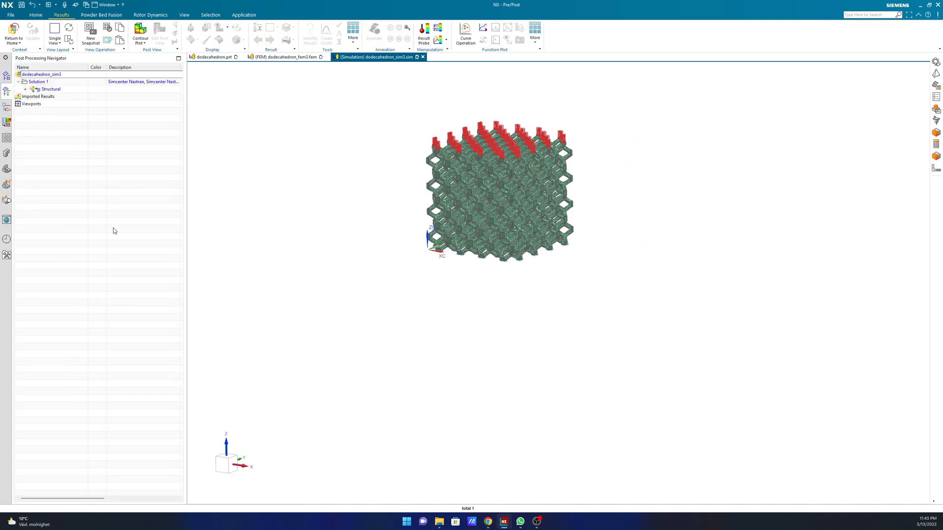
click(25, 90)
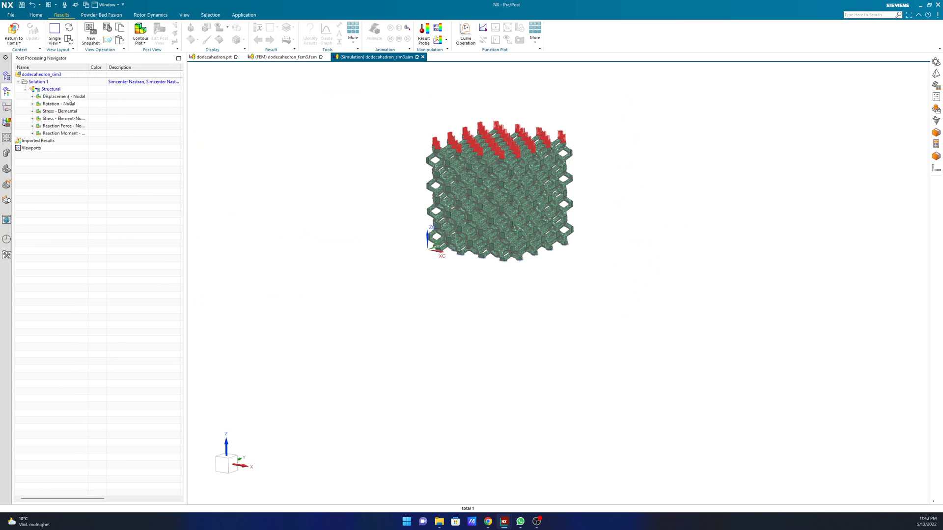
click(32, 96)
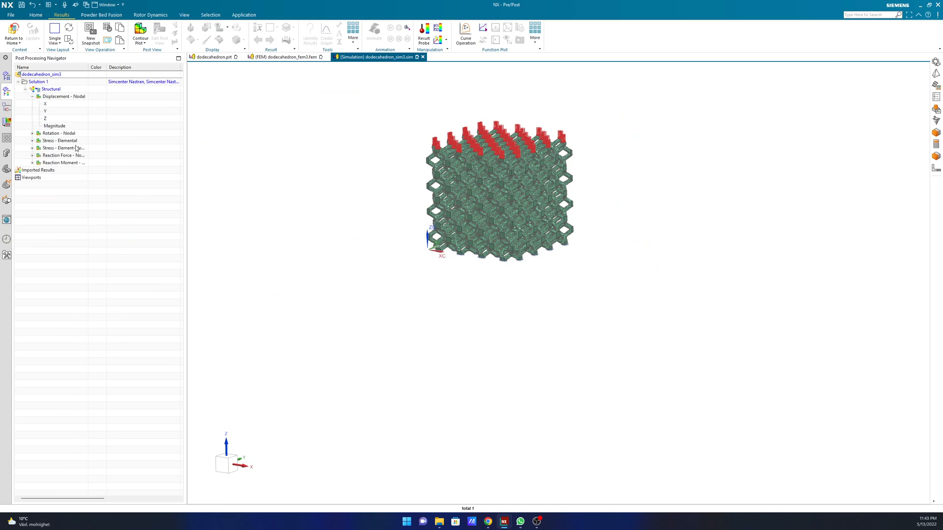
double_click(55, 127)
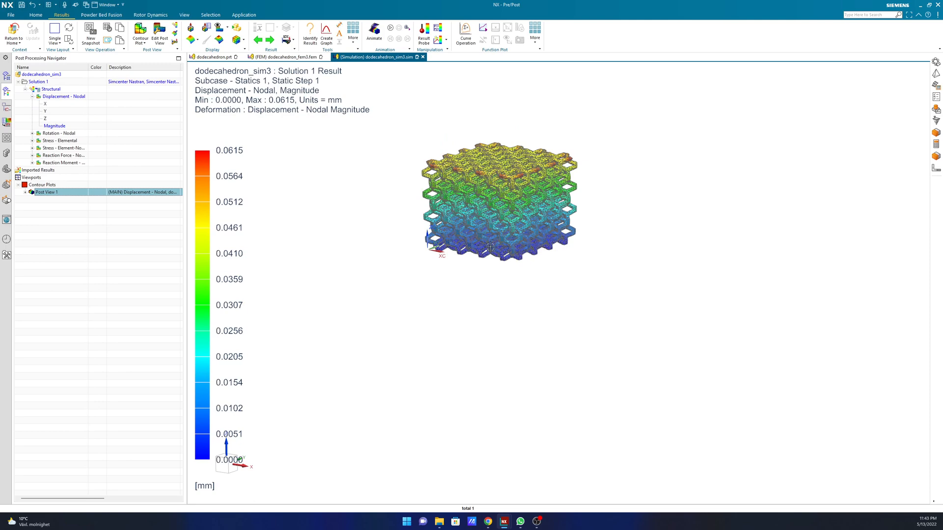
scroll(490, 233, up, 2)
shift+middle_drag(473, 183, 502, 260)
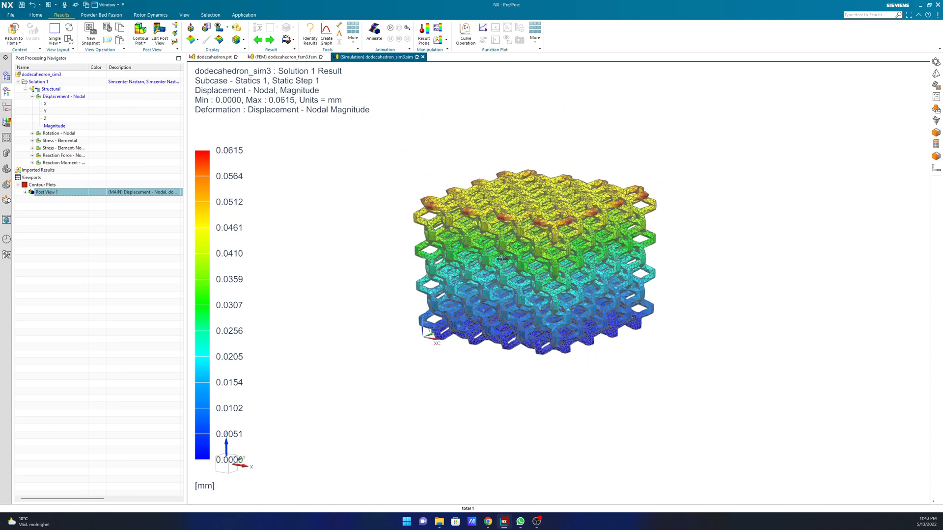
scroll(502, 260, up, 3)
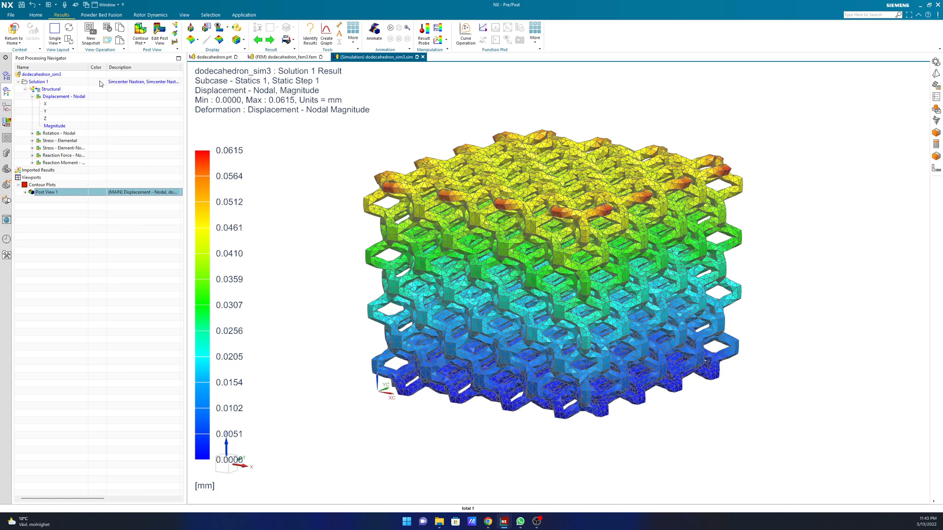
Switch the contour plot to the element-nodal Von-Mises stress.
click(32, 148)
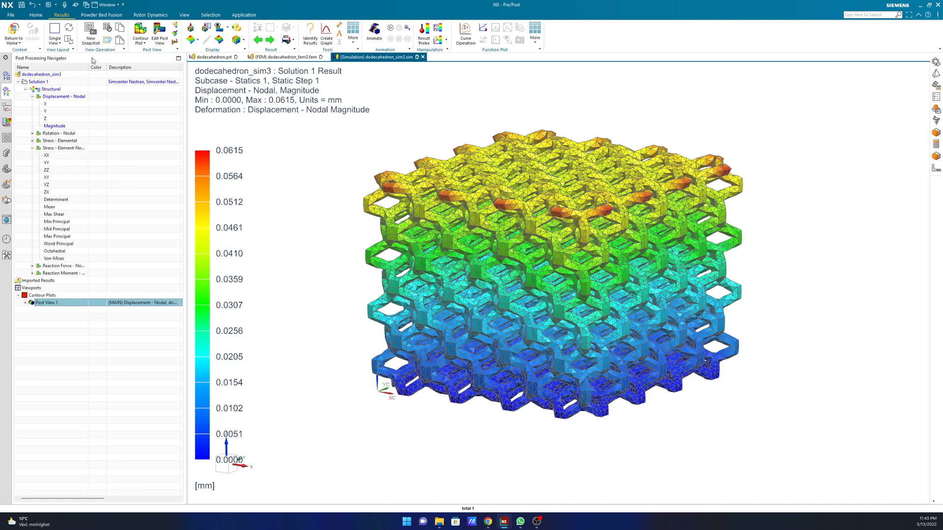
drag(90, 67, 122, 67)
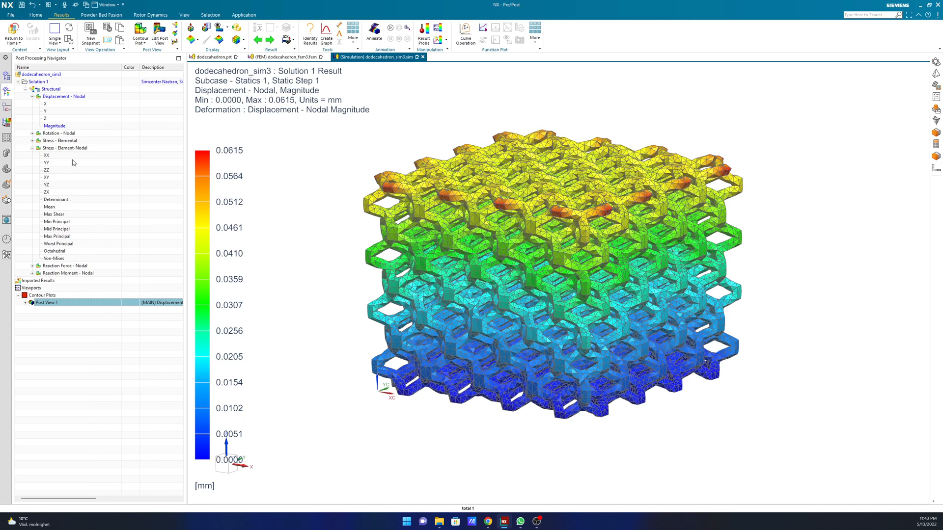
double_click(54, 258)
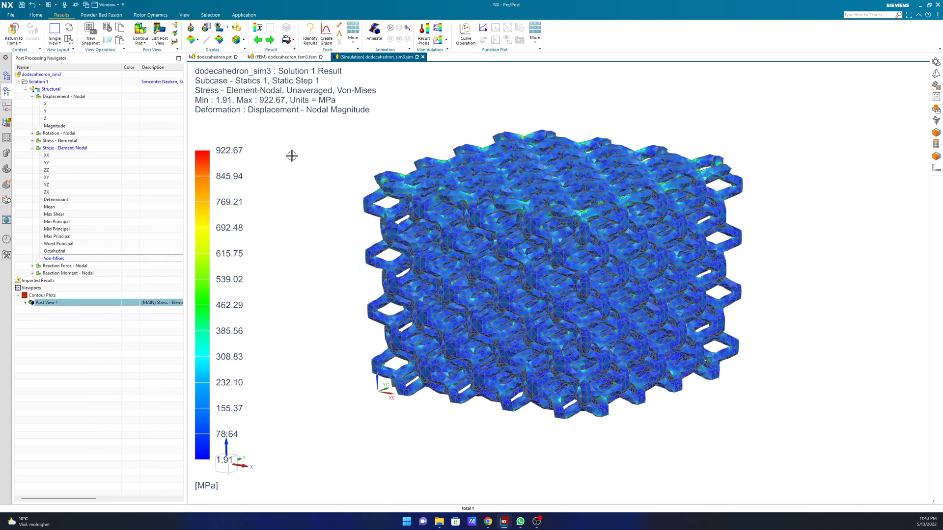
Examine the Von-Mises stress distribution around the lattice, including the stress concentrations at the strut junctions near its upper side.
middle_drag(588, 180, 547, 224)
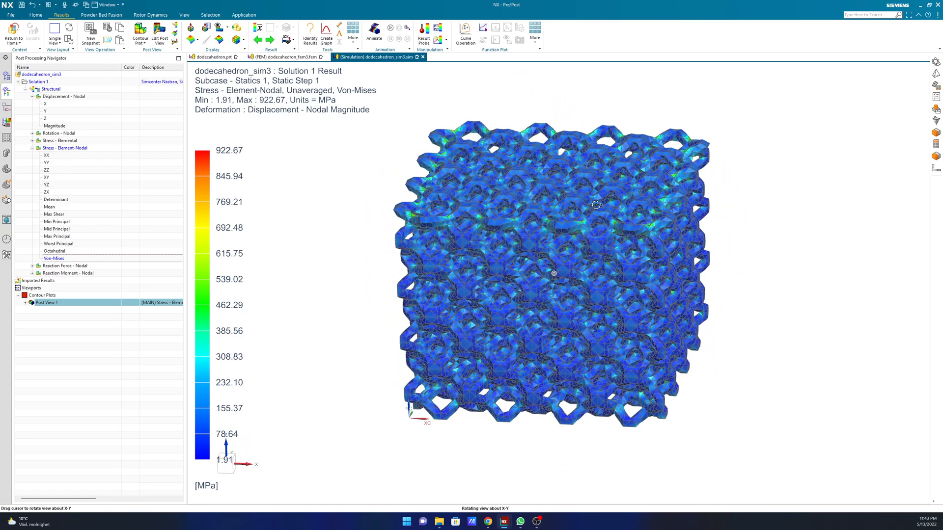
scroll(413, 217, up, 2)
scroll(413, 217, up, 5)
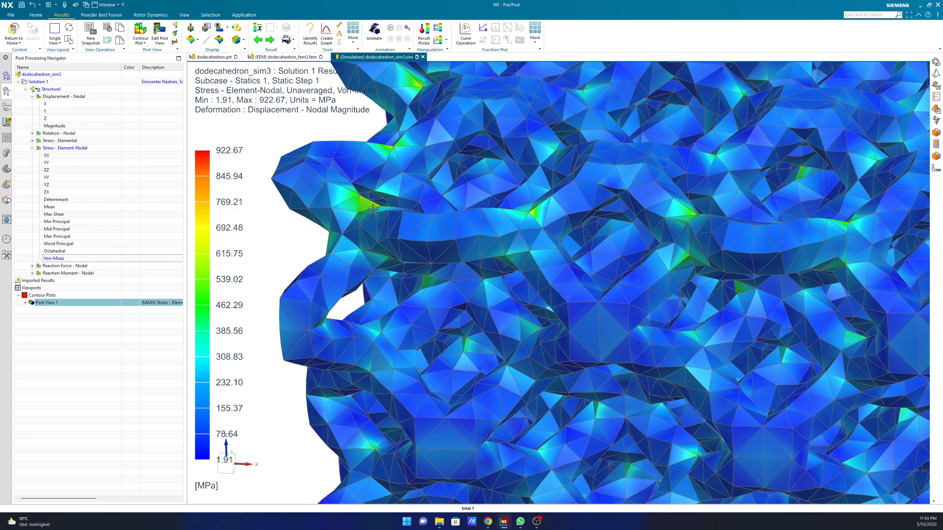
middle_drag(373, 209, 393, 237)
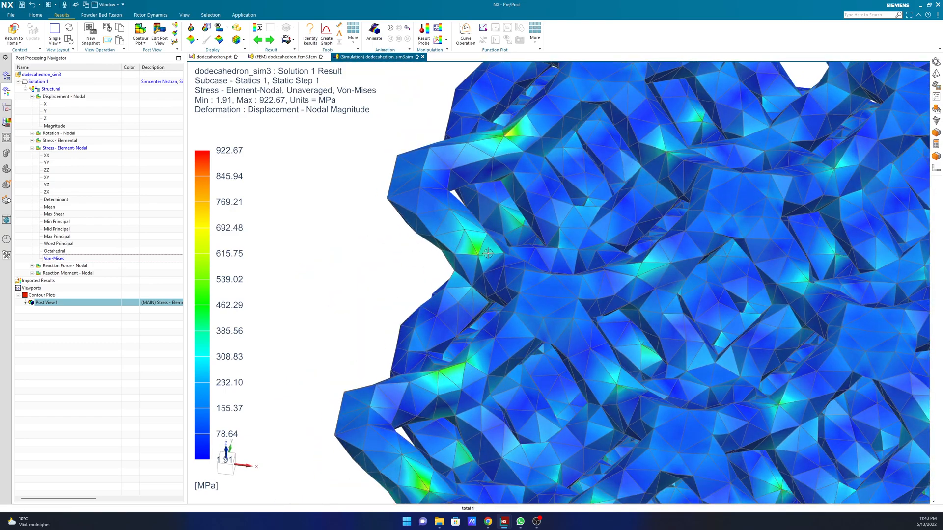
scroll(486, 253, up, 3)
scroll(478, 273, up, 2)
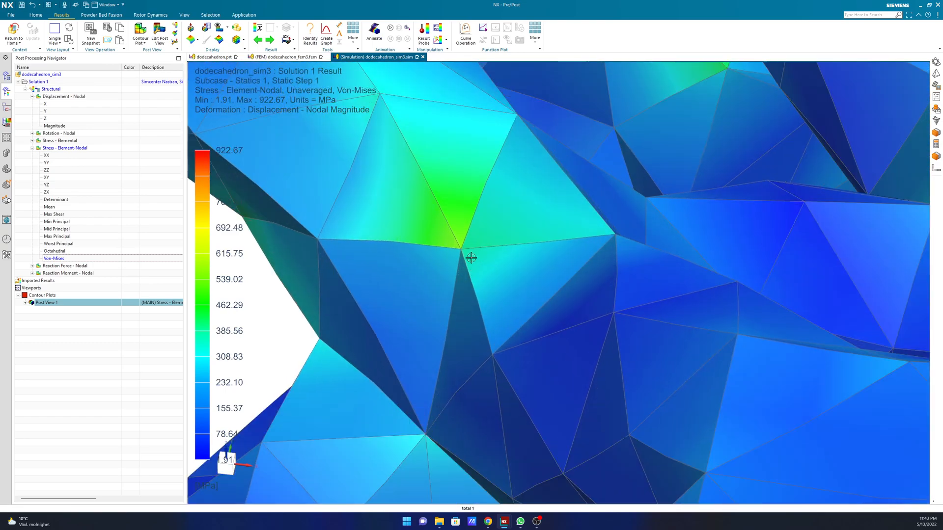
scroll(642, 222, down, 3)
scroll(641, 222, down, 5)
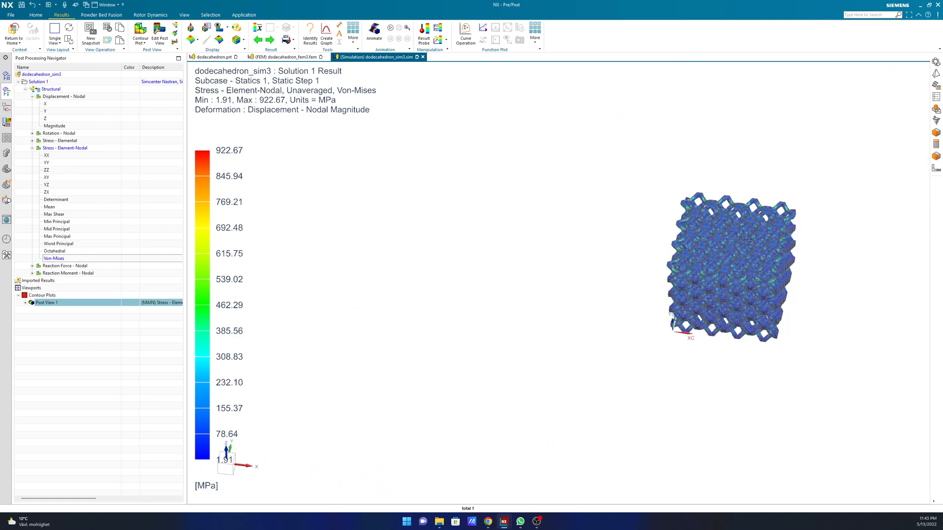
middle_drag(827, 260, 779, 236)
shift+middle_drag(792, 278, 603, 280)
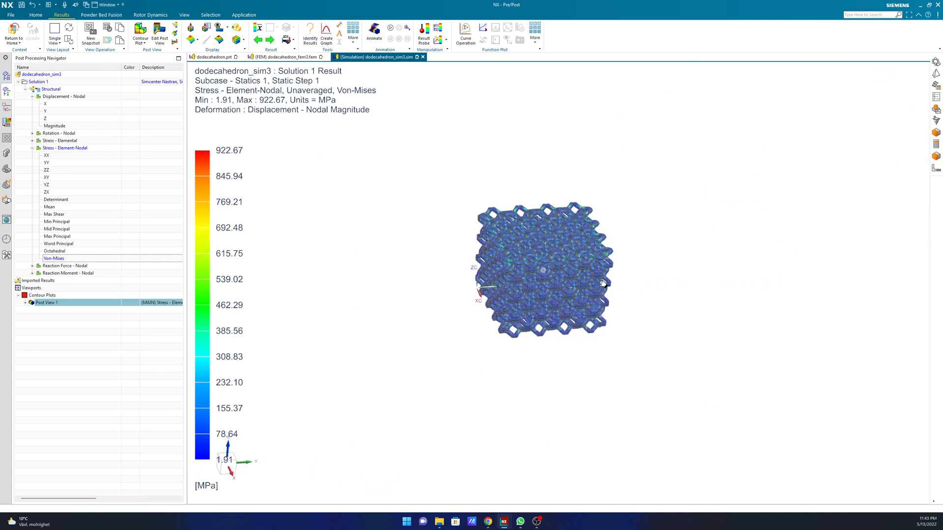
scroll(602, 280, up, 4)
middle_drag(522, 244, 560, 308)
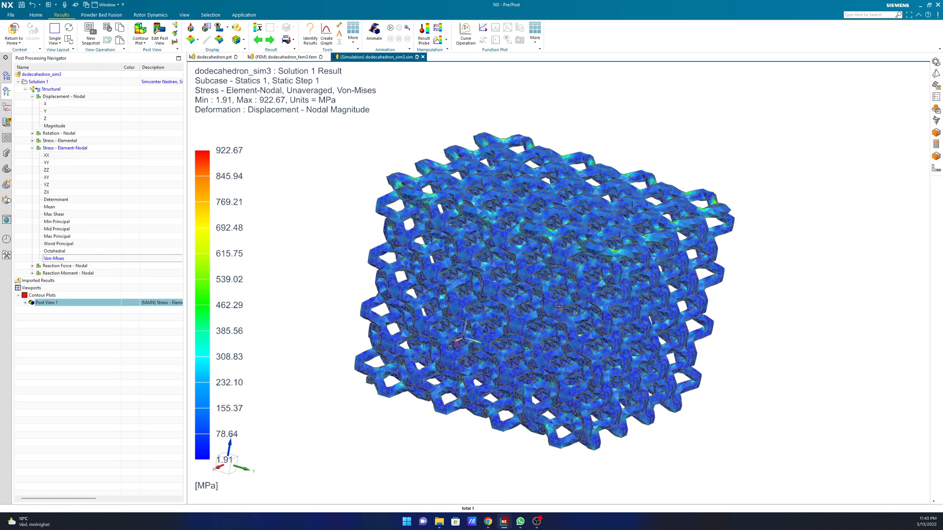